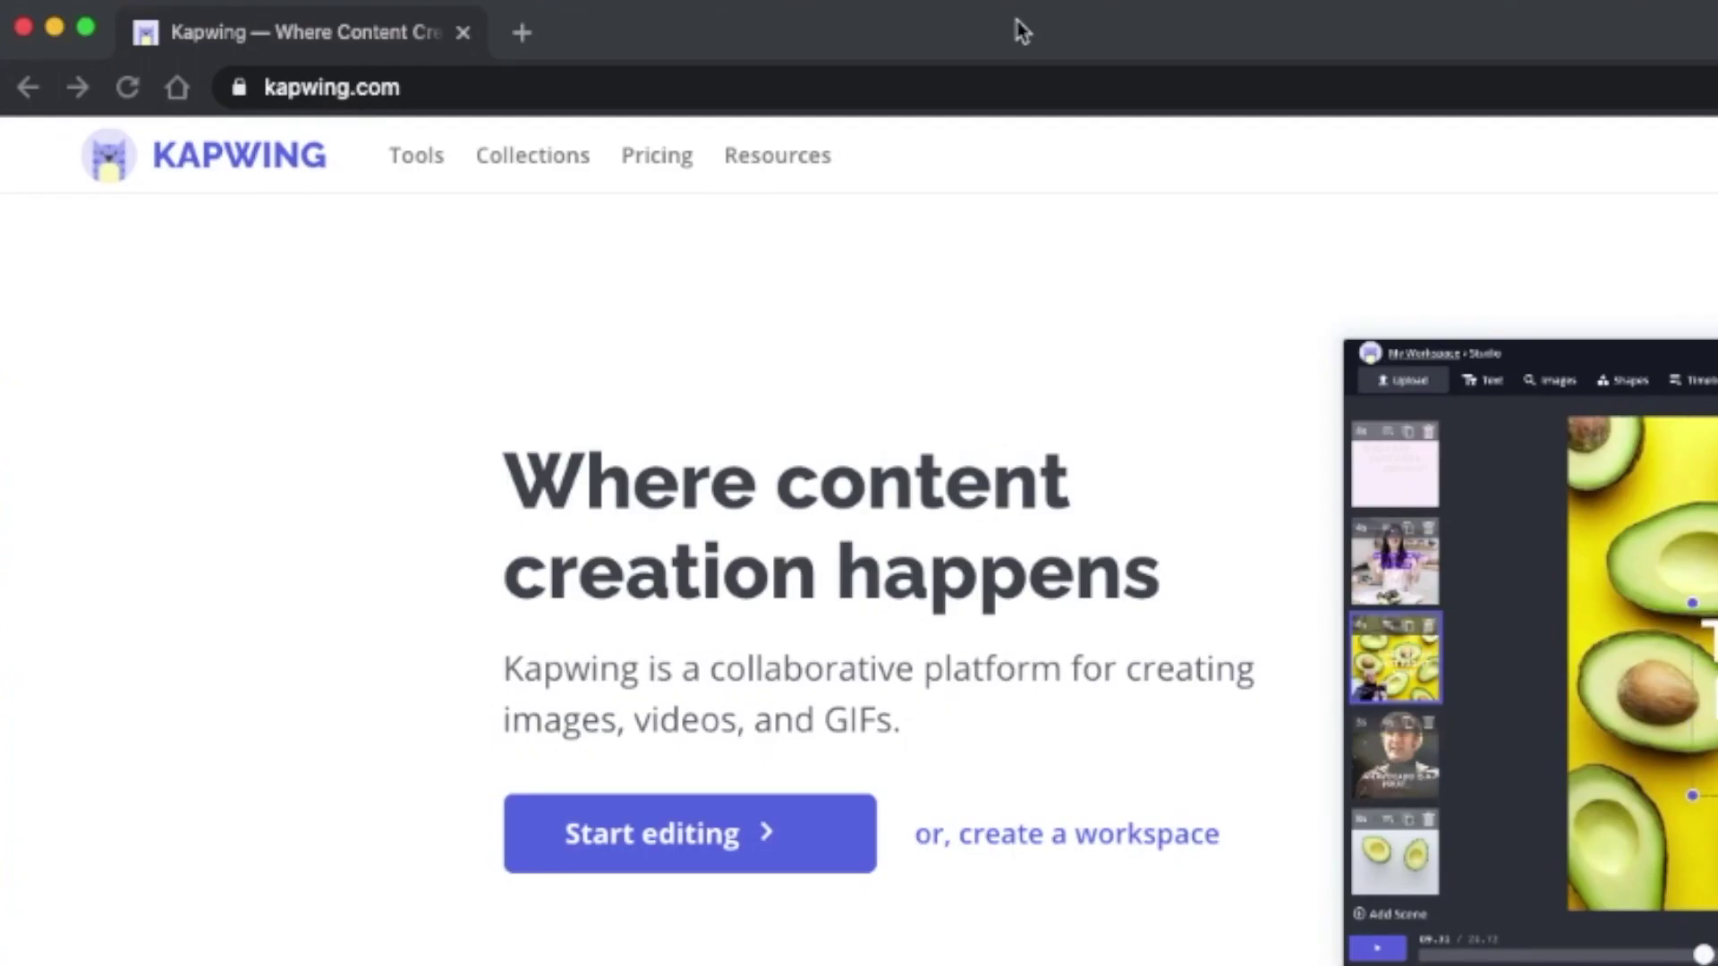
- Sign in to Kapwing, ending in an empty My Workspace with the old project deleted
click(533, 96)
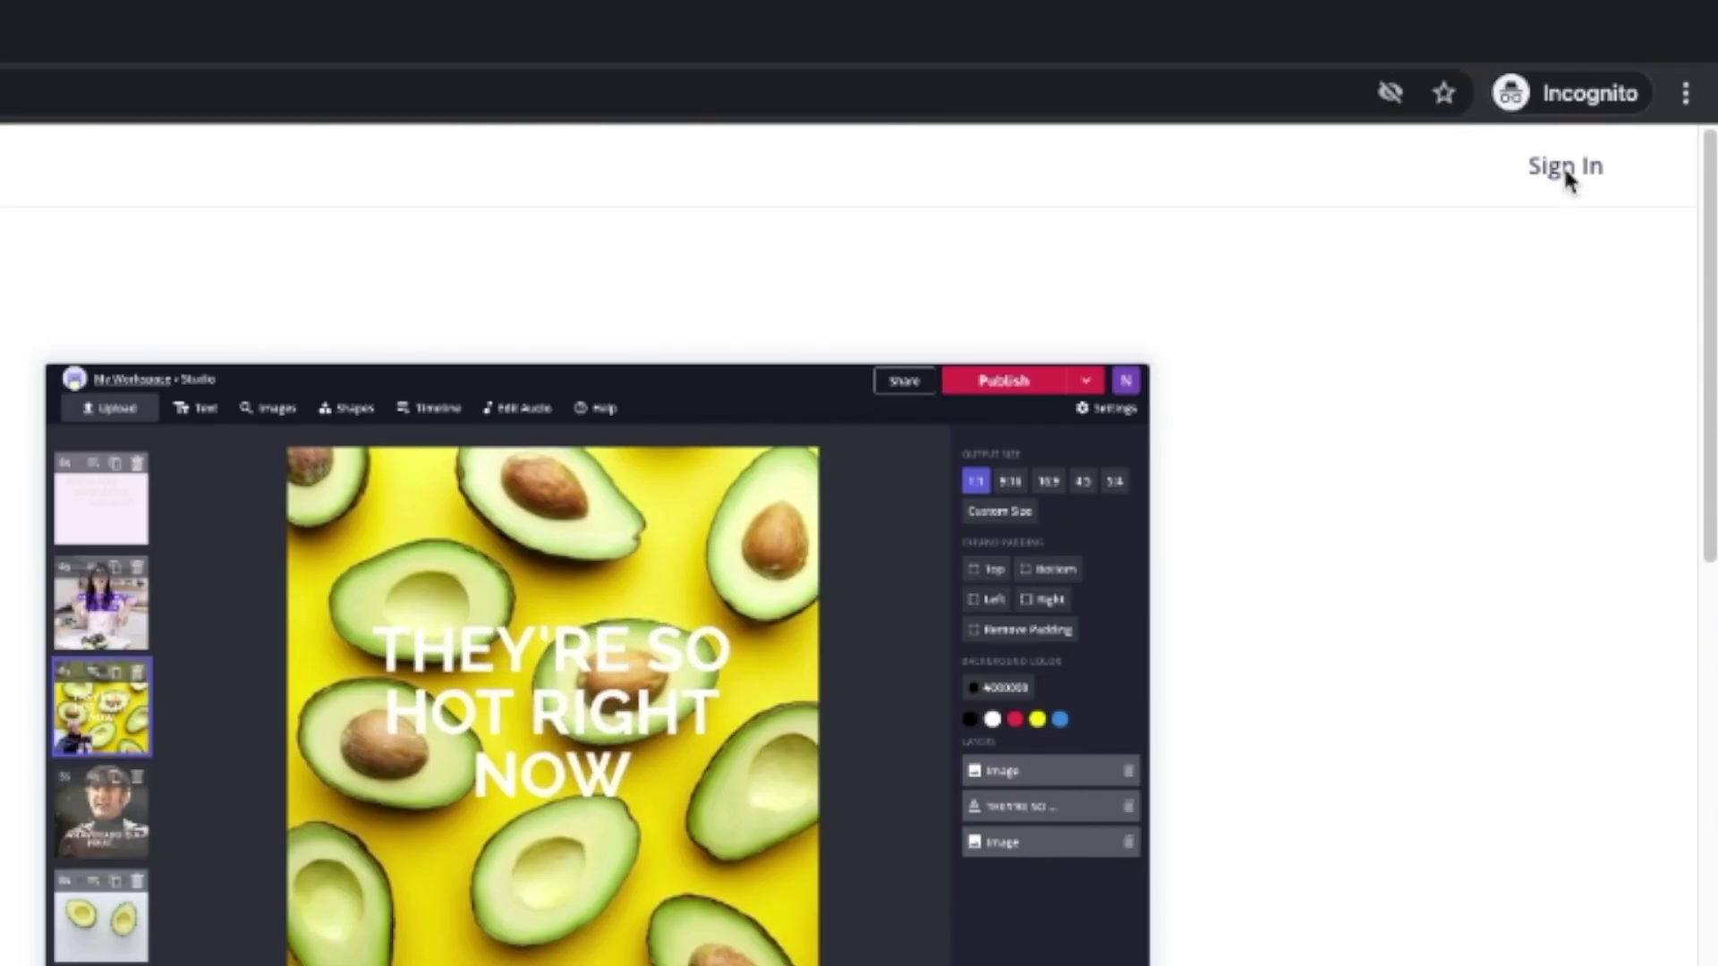
click(1564, 169)
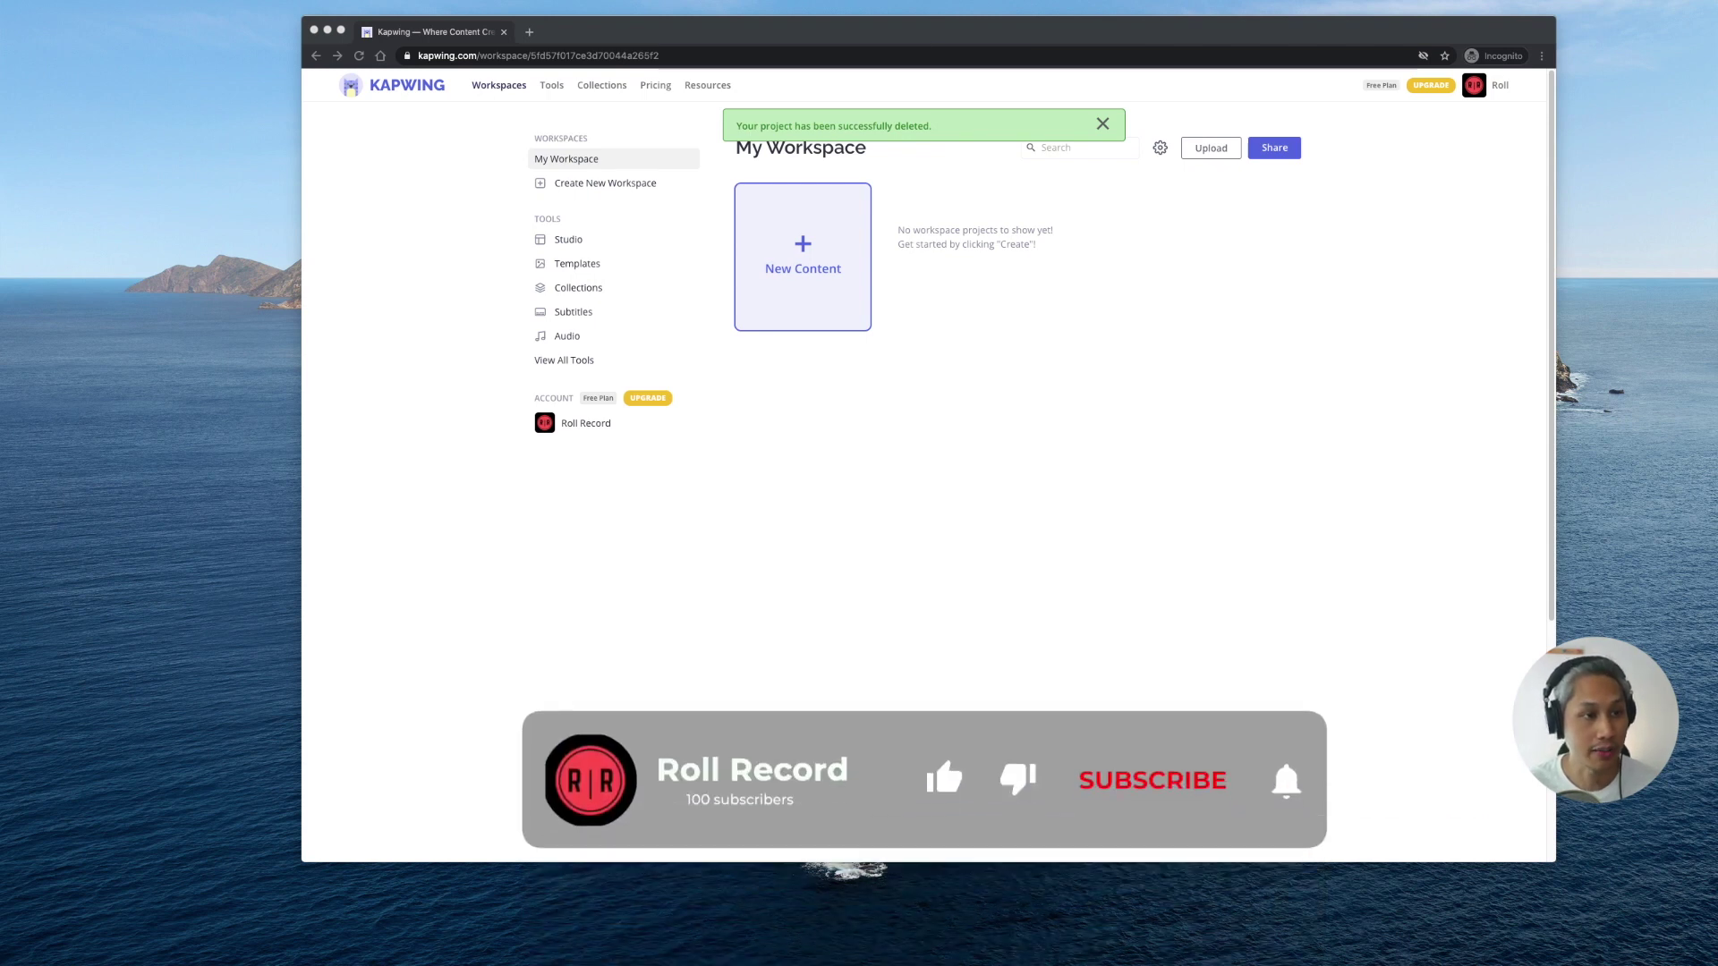
- Start a new Studio project from the Add Progress Bar to Video tool in Tools
click(1015, 52)
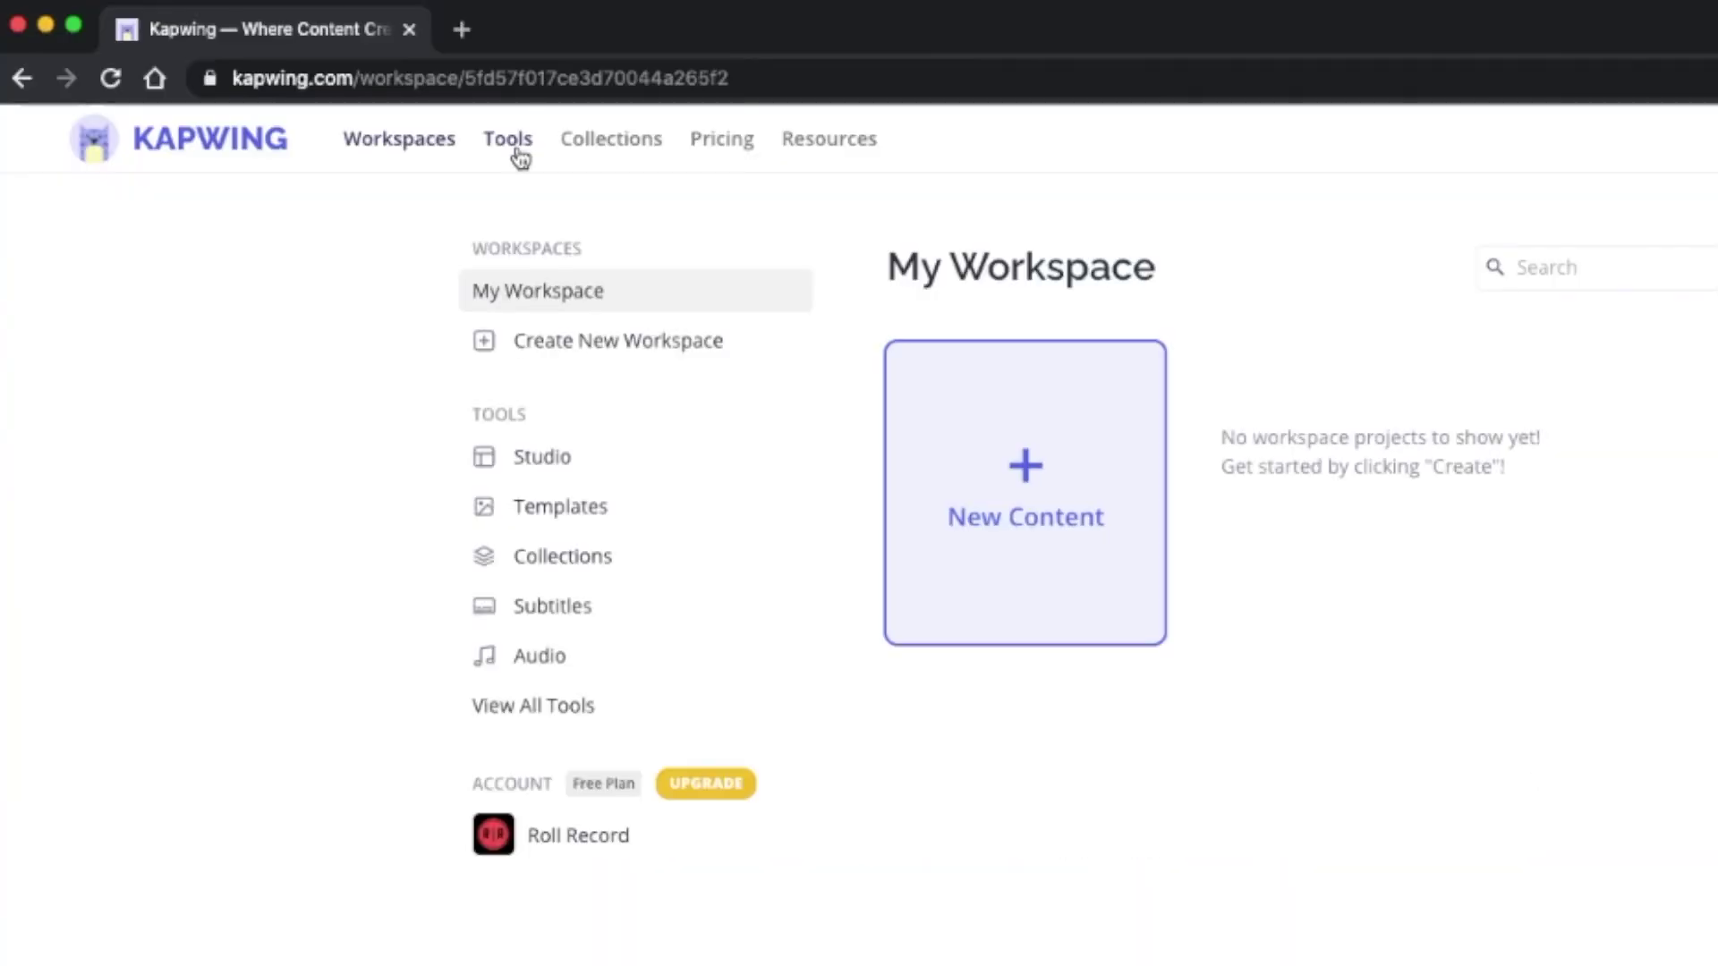
click(554, 88)
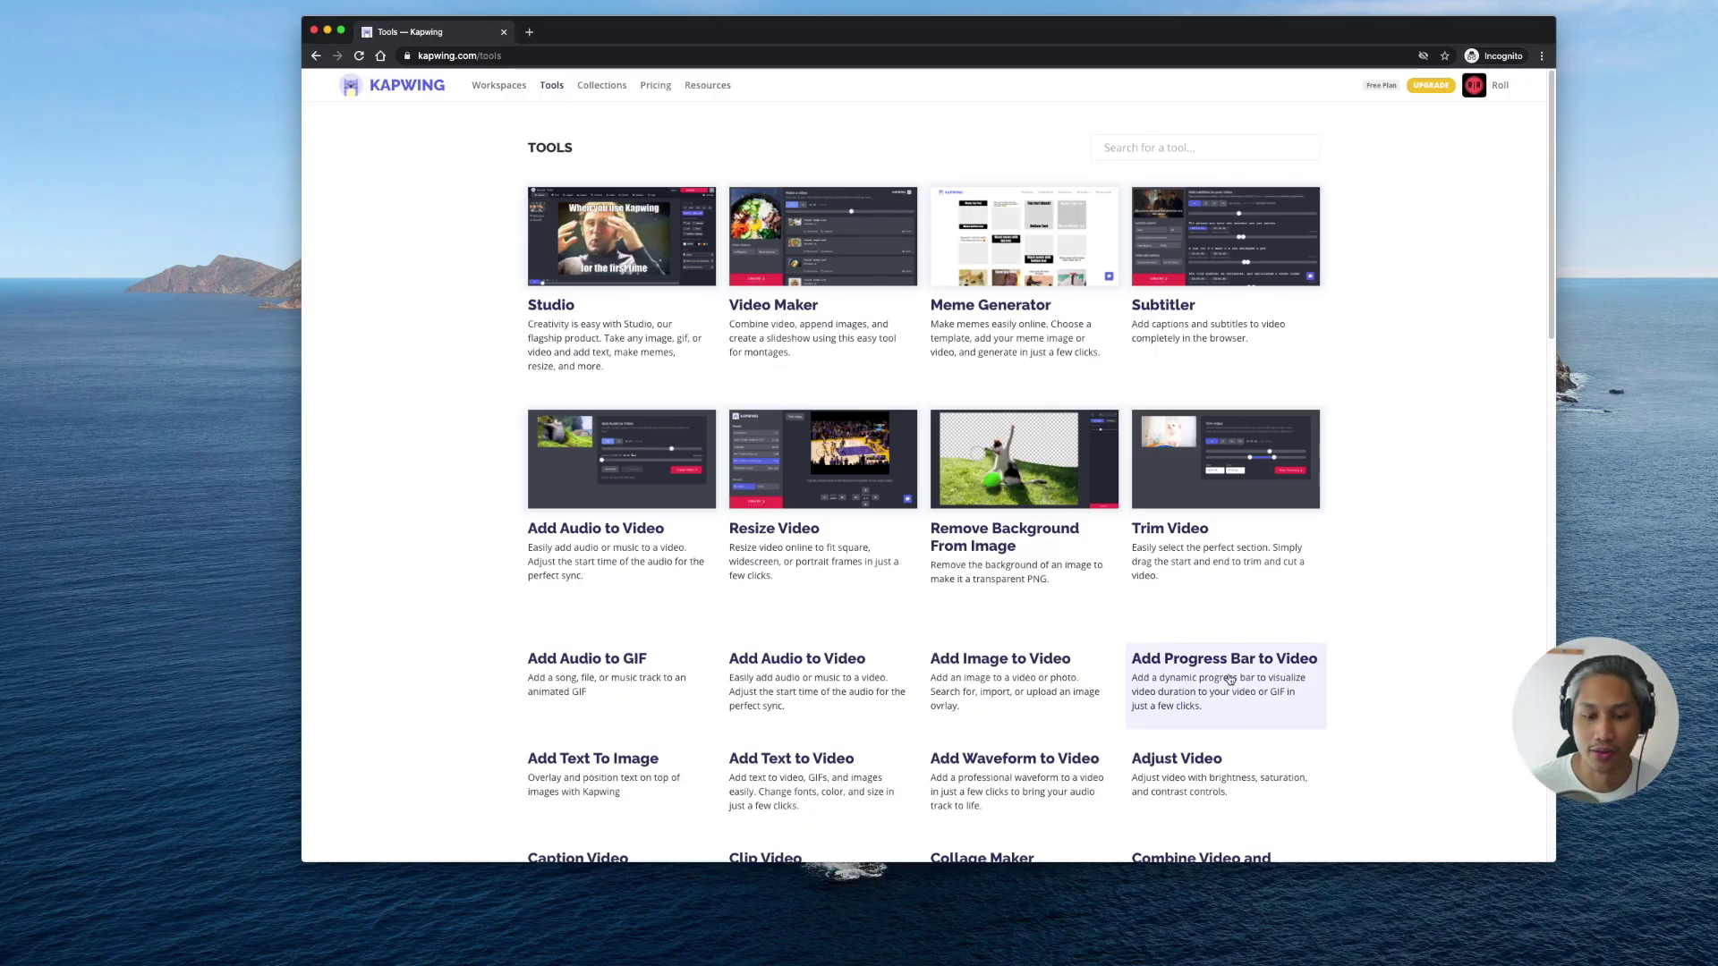
click(1229, 679)
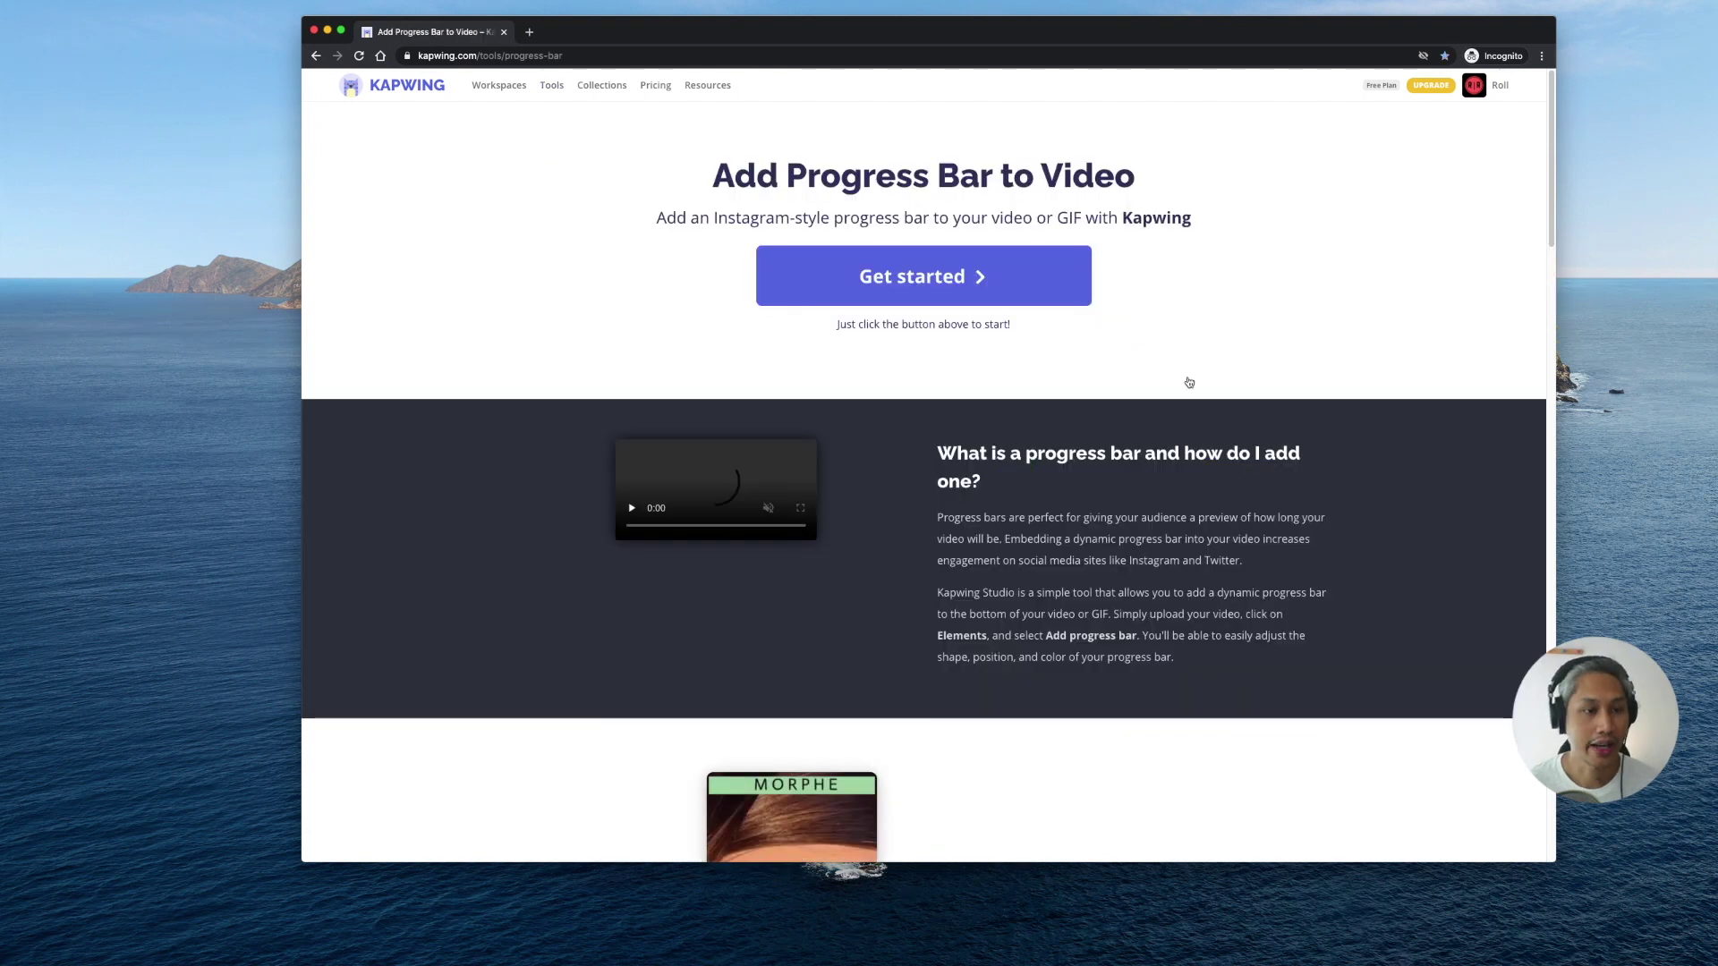
click(958, 280)
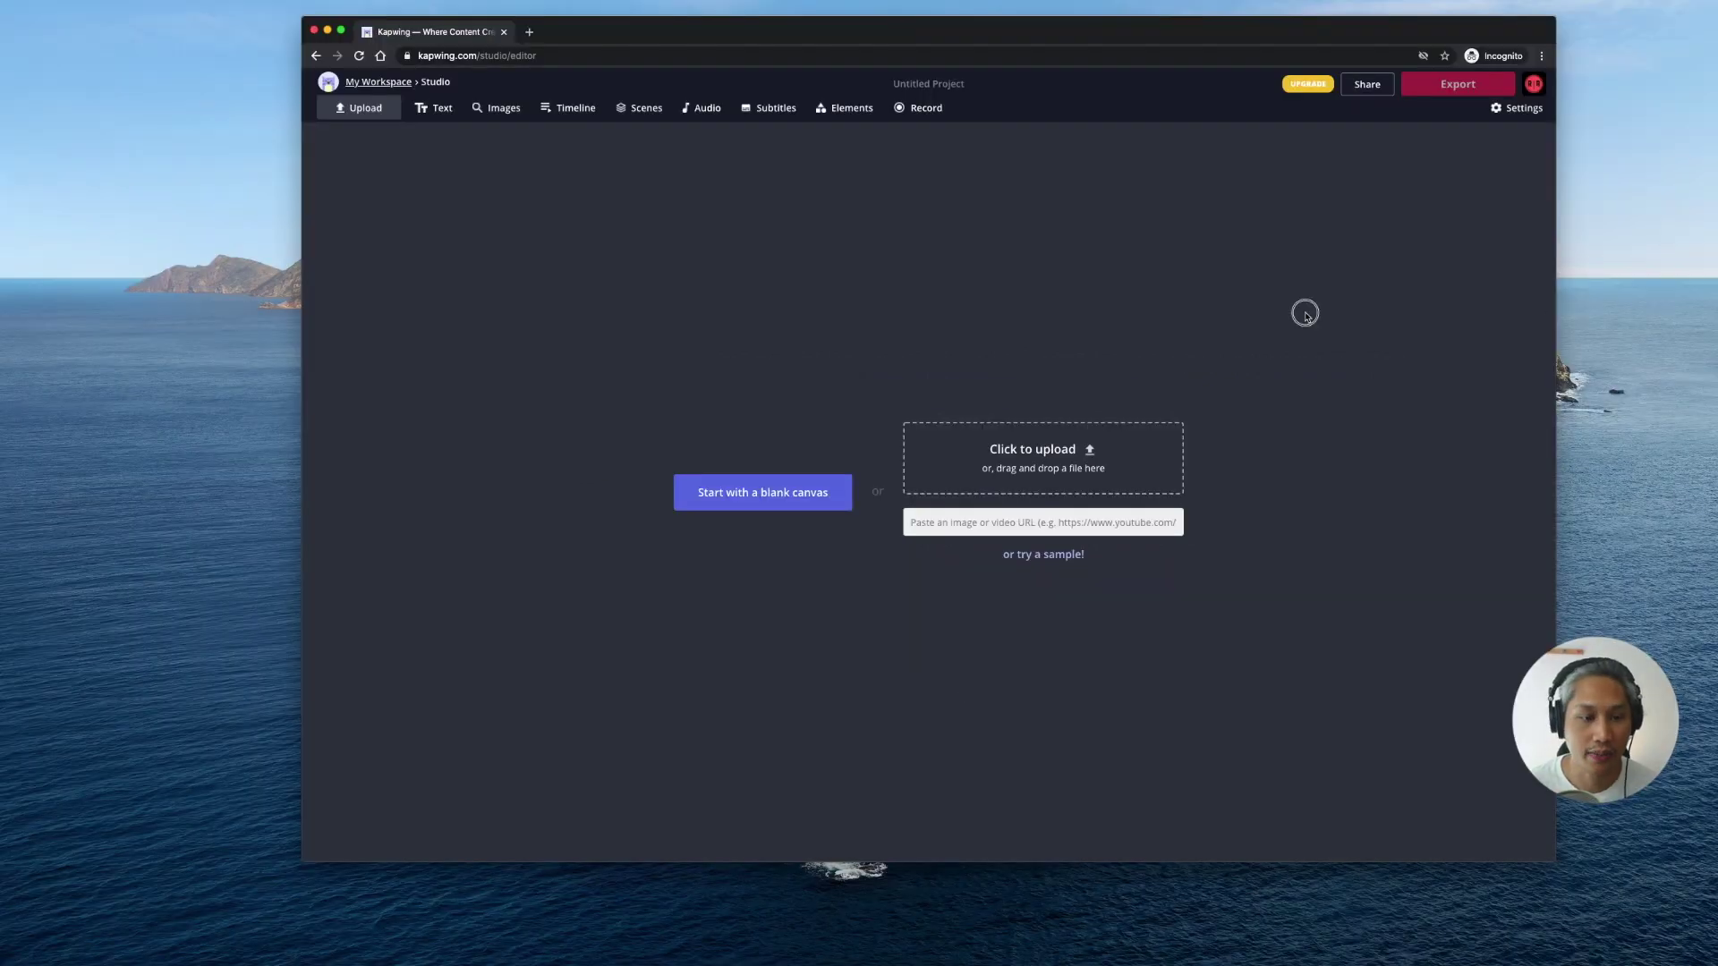
- Upload the MTB bike video and set its size to Lock Ratio instead of Fill
drag(1303, 310, 1086, 443)
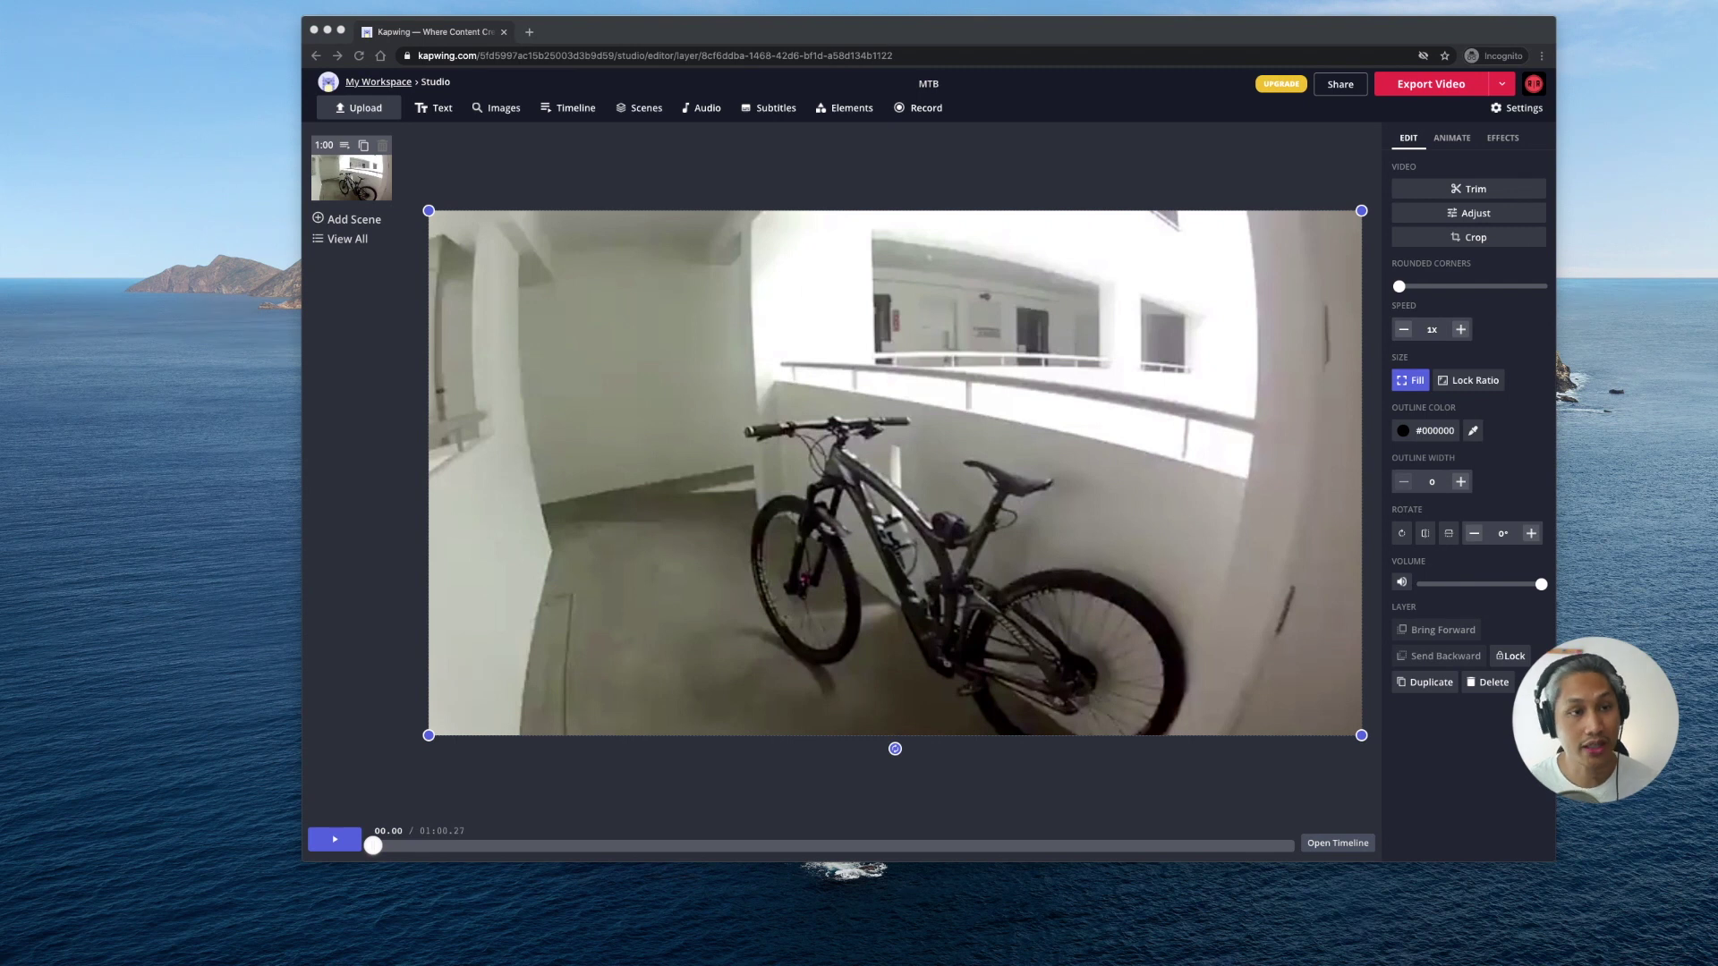
click(938, 37)
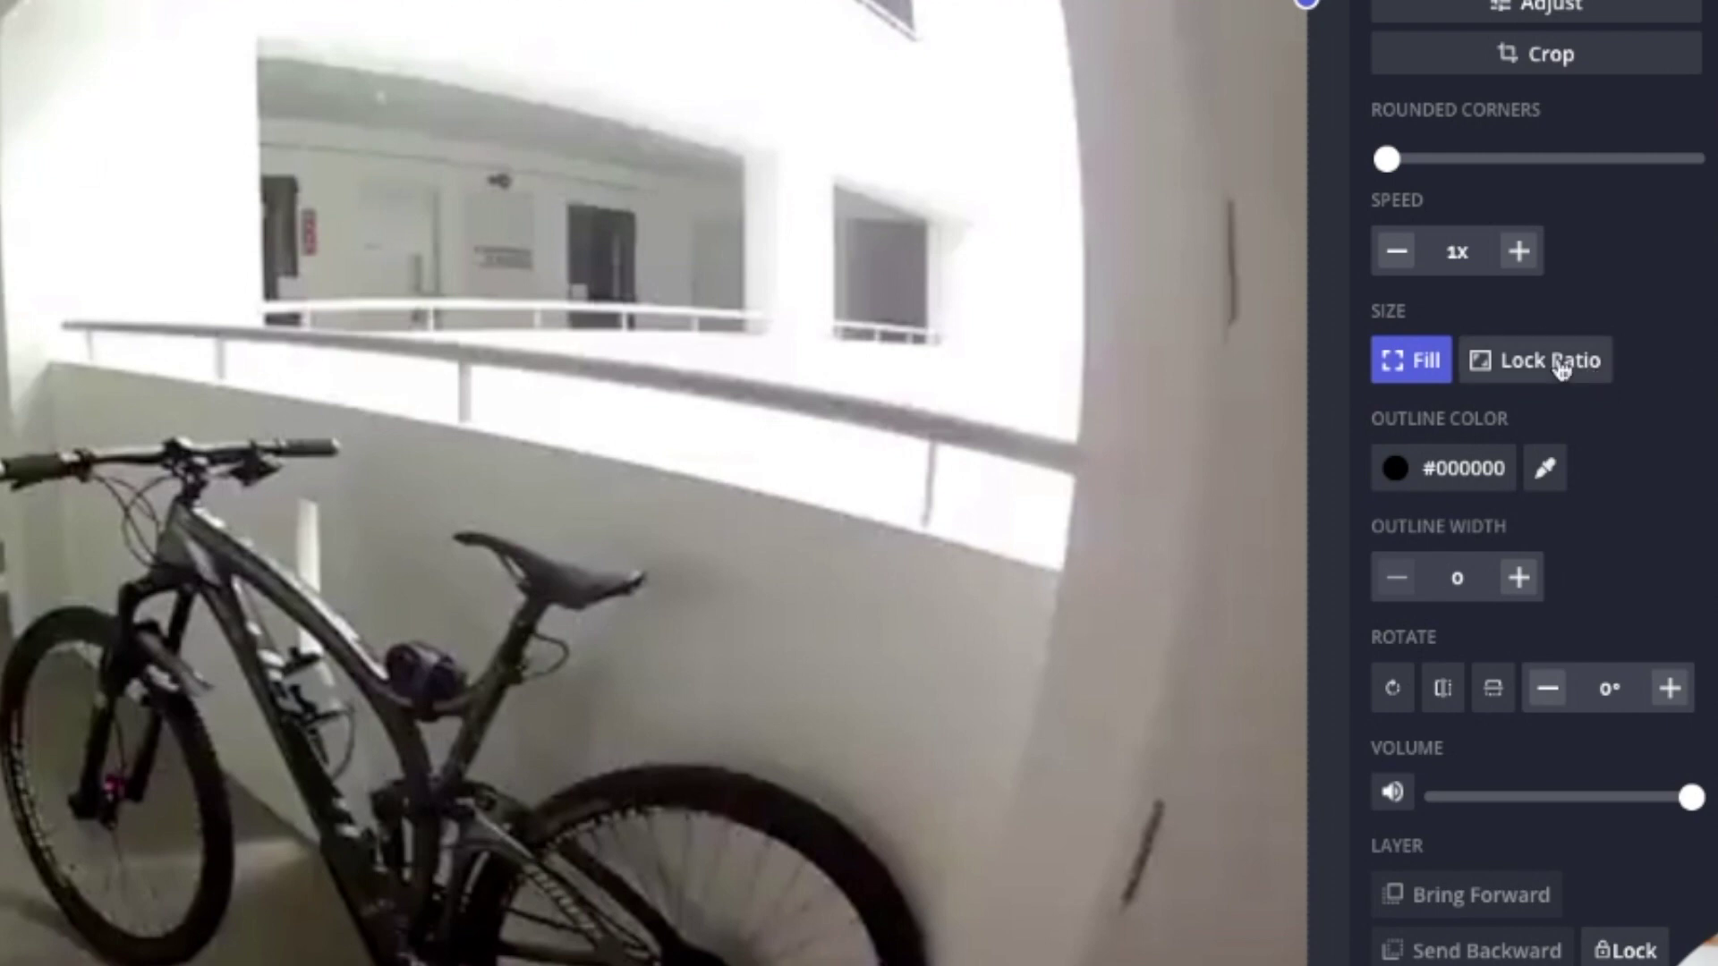
click(1445, 381)
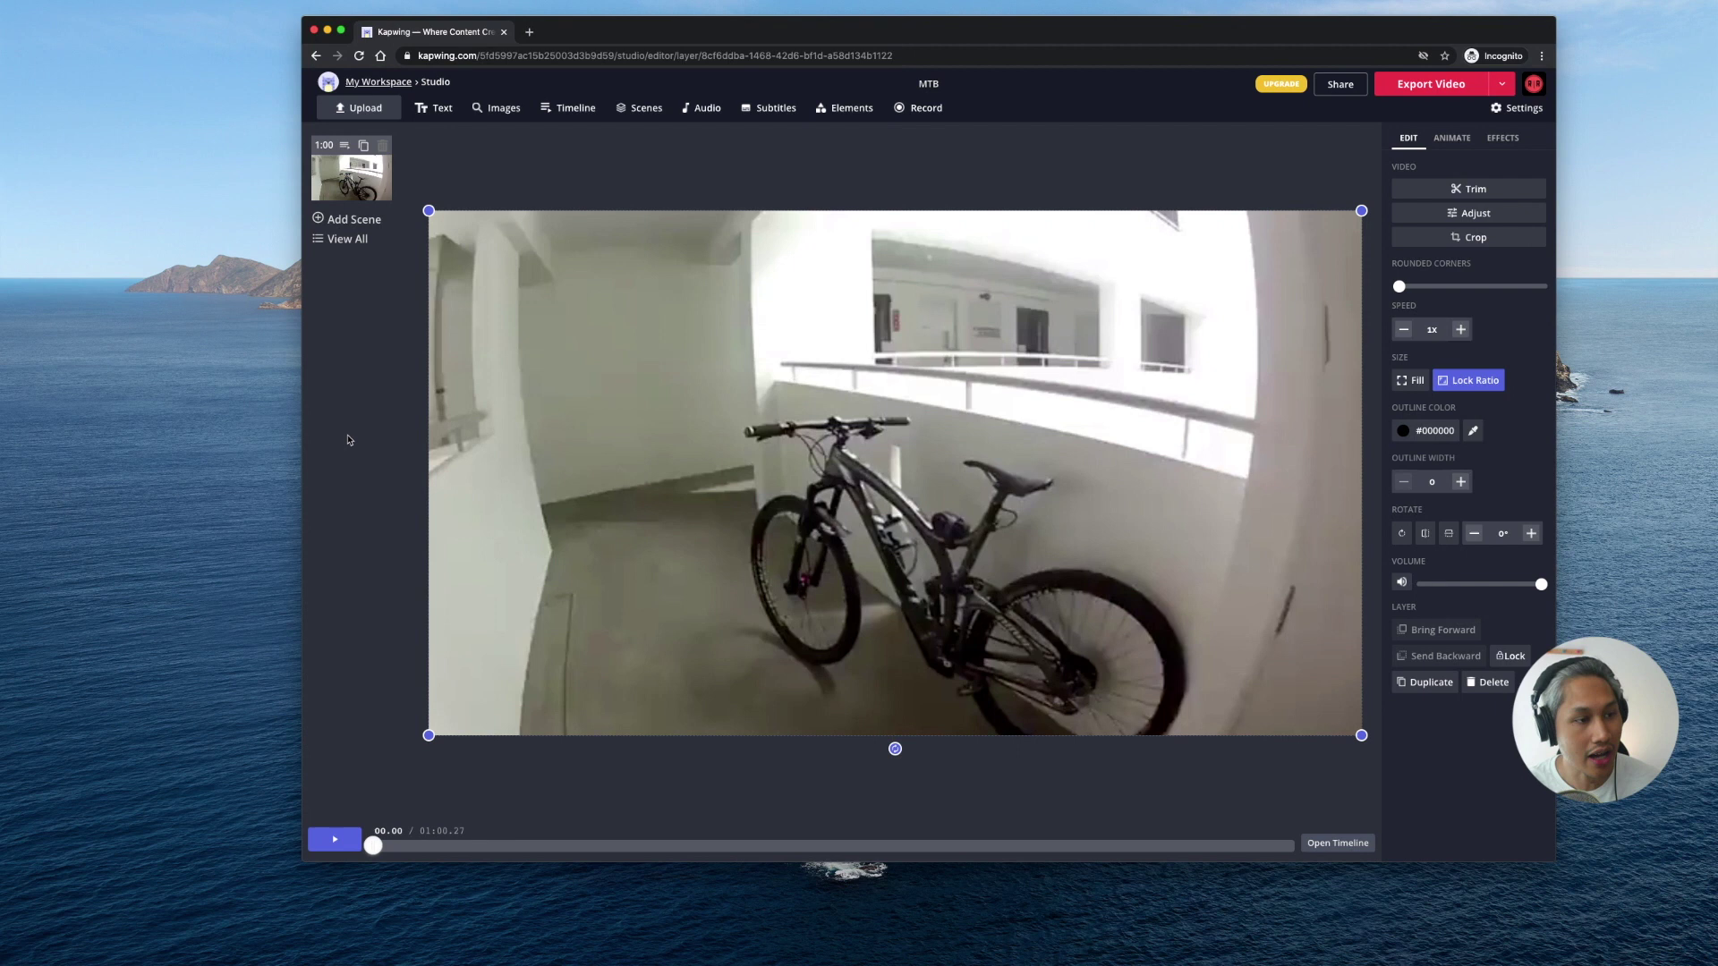
- Set the project Output Size to 9:16, after briefly trying 1:1
click(373, 384)
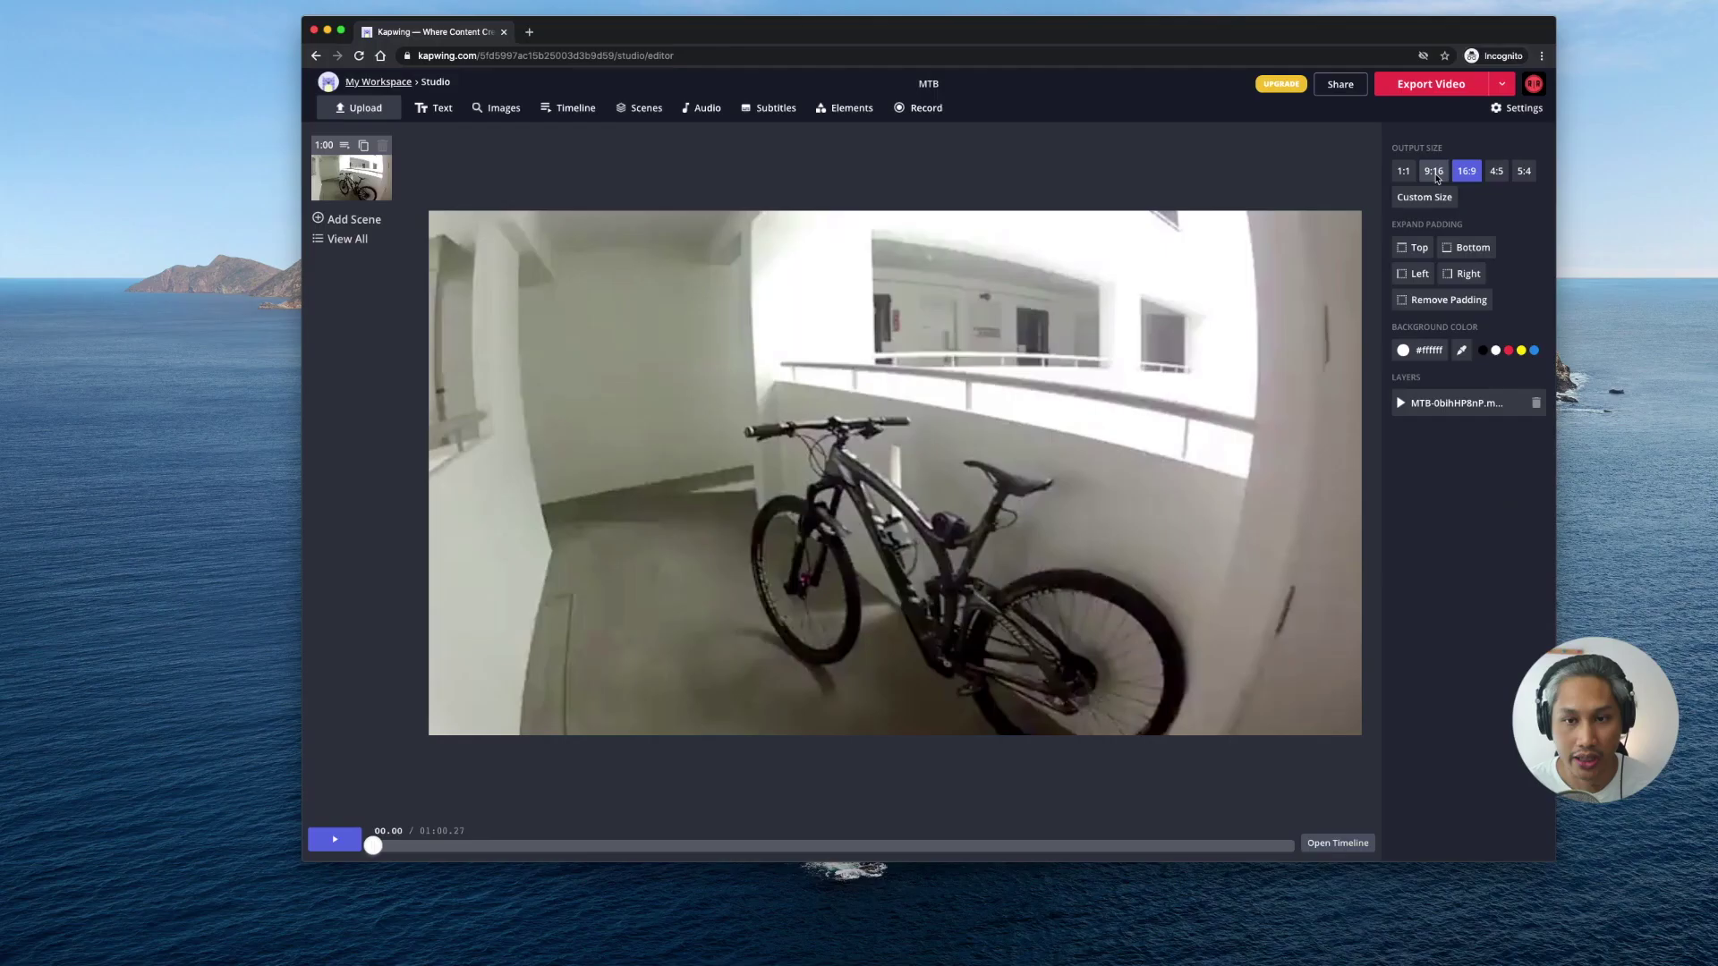
click(1352, 461)
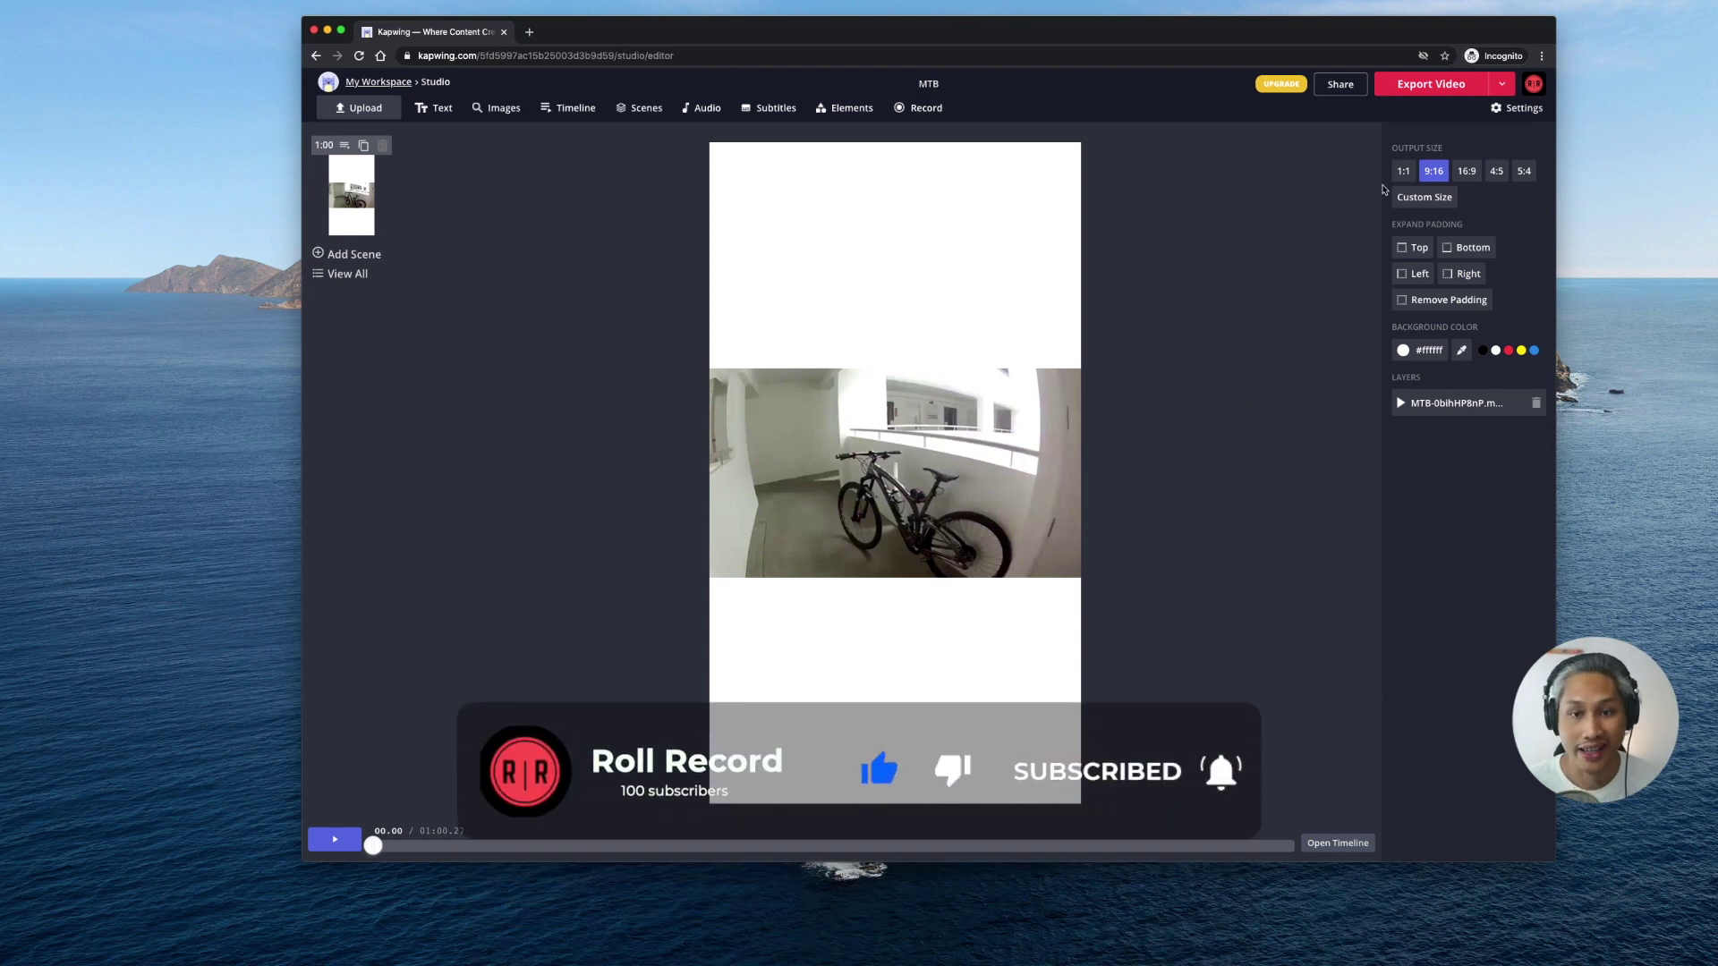
click(1406, 172)
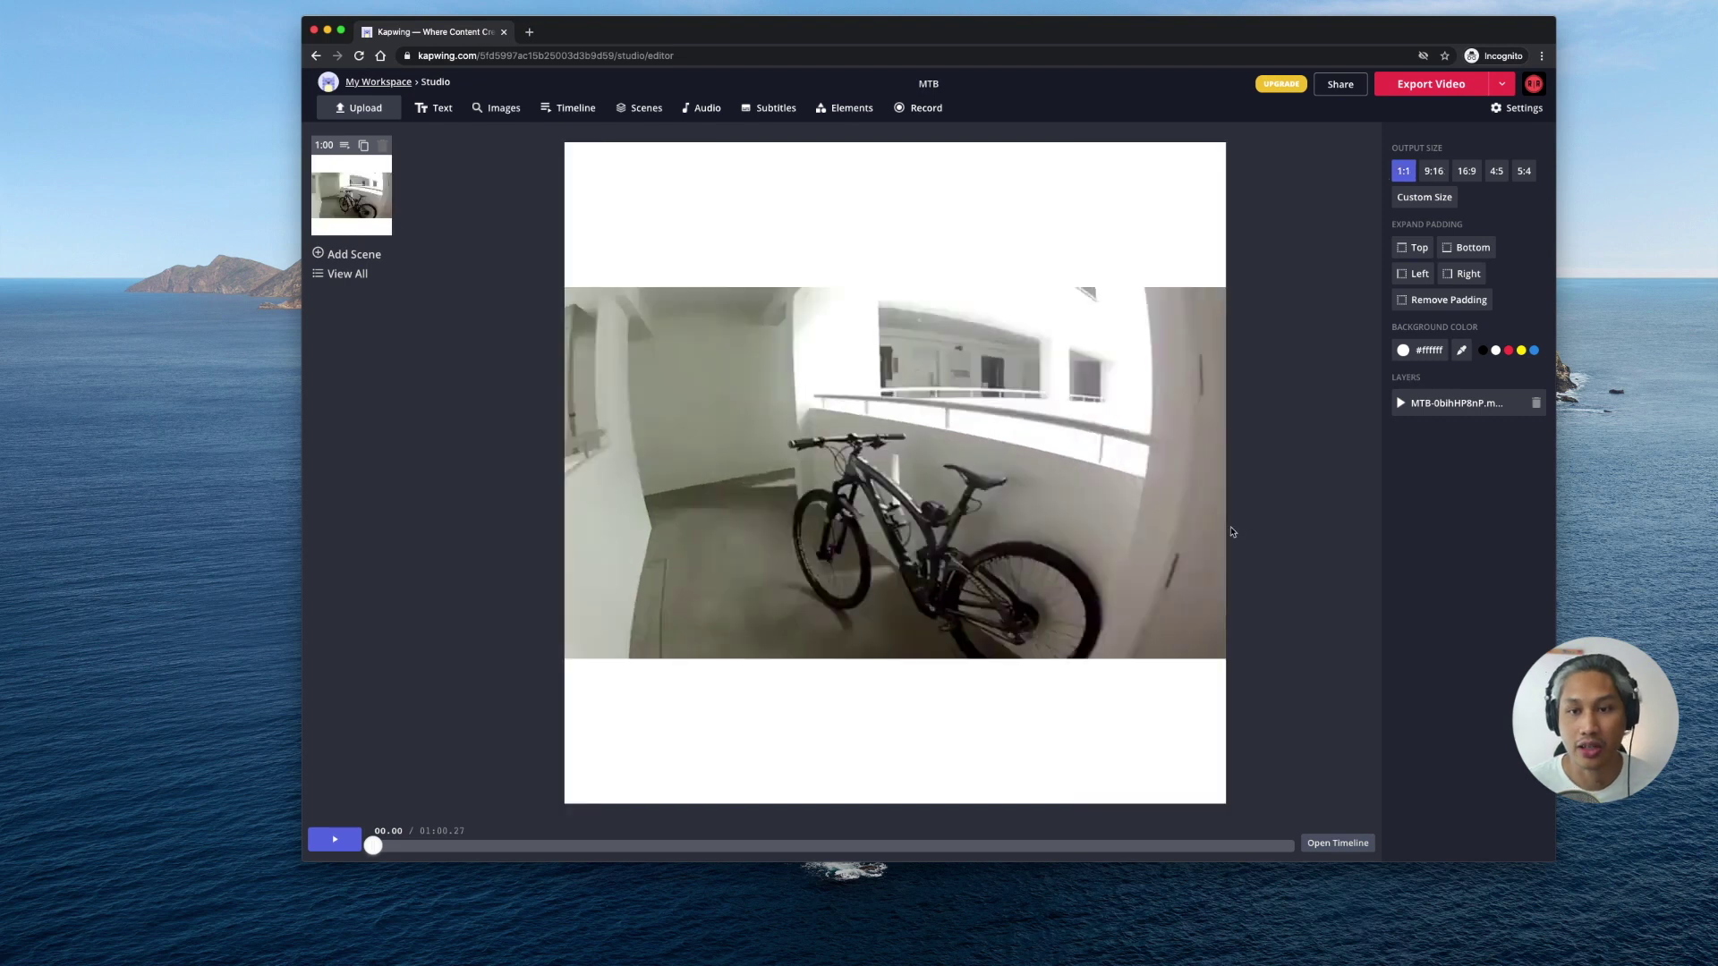
click(1439, 174)
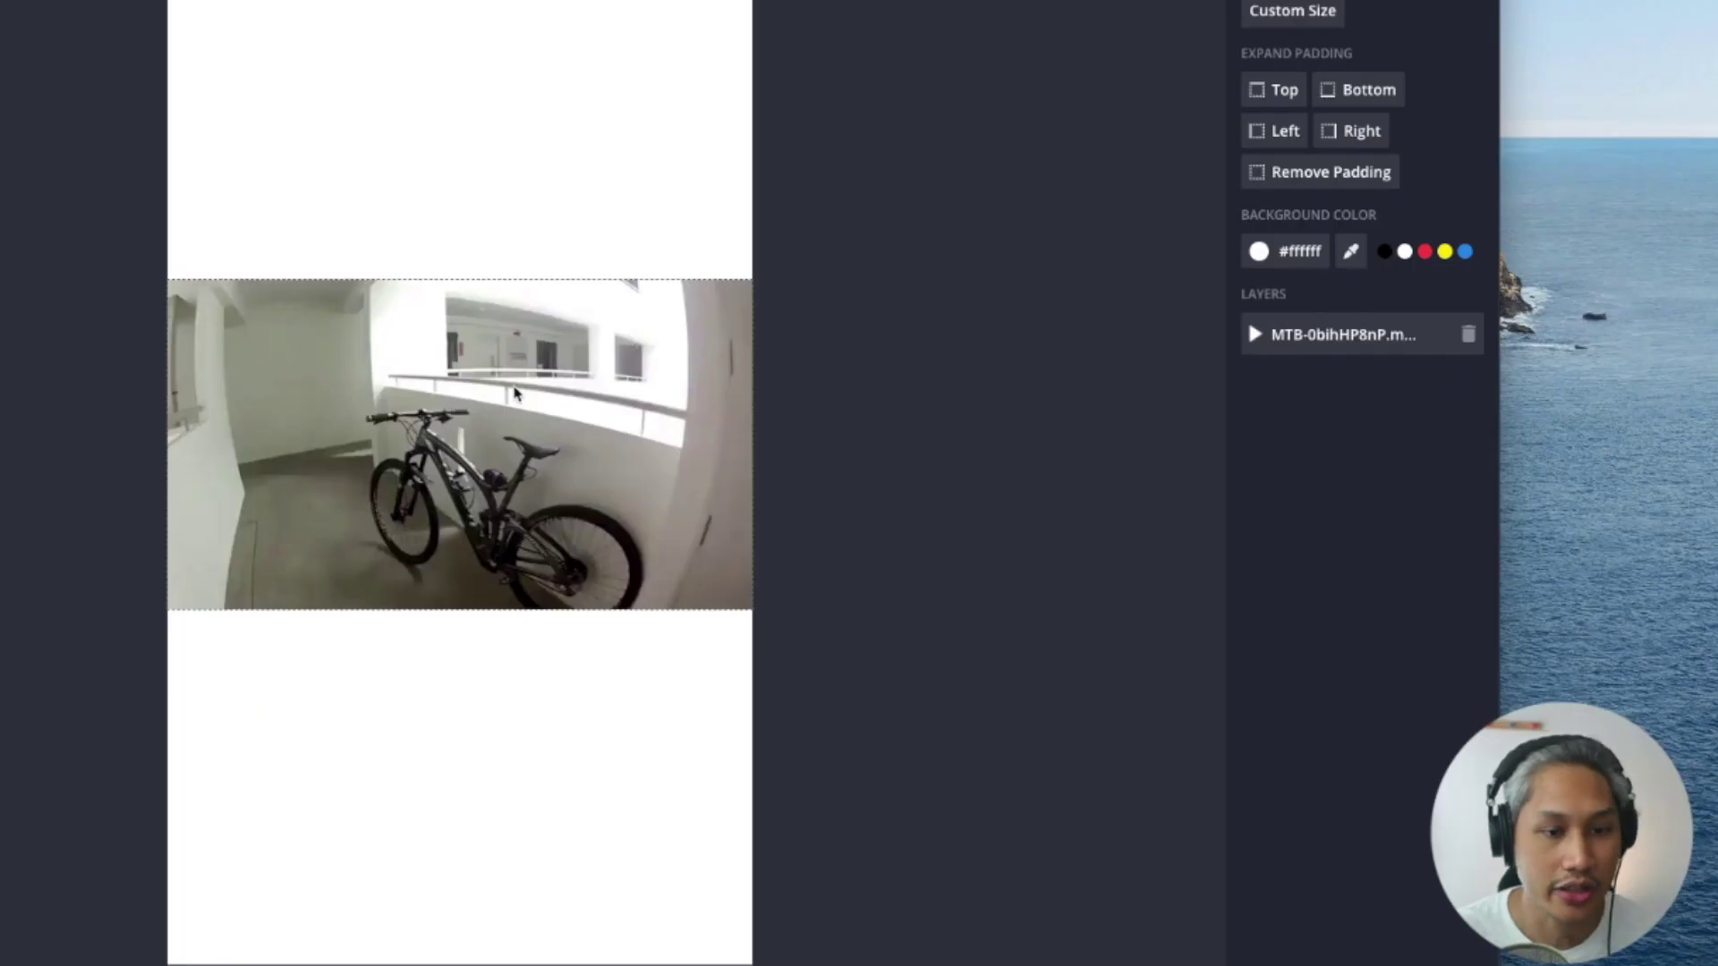
- Scale the bike video with locked ratio until it spans the full 9:16 canvas width
click(1078, 381)
drag(752, 276, 1029, 124)
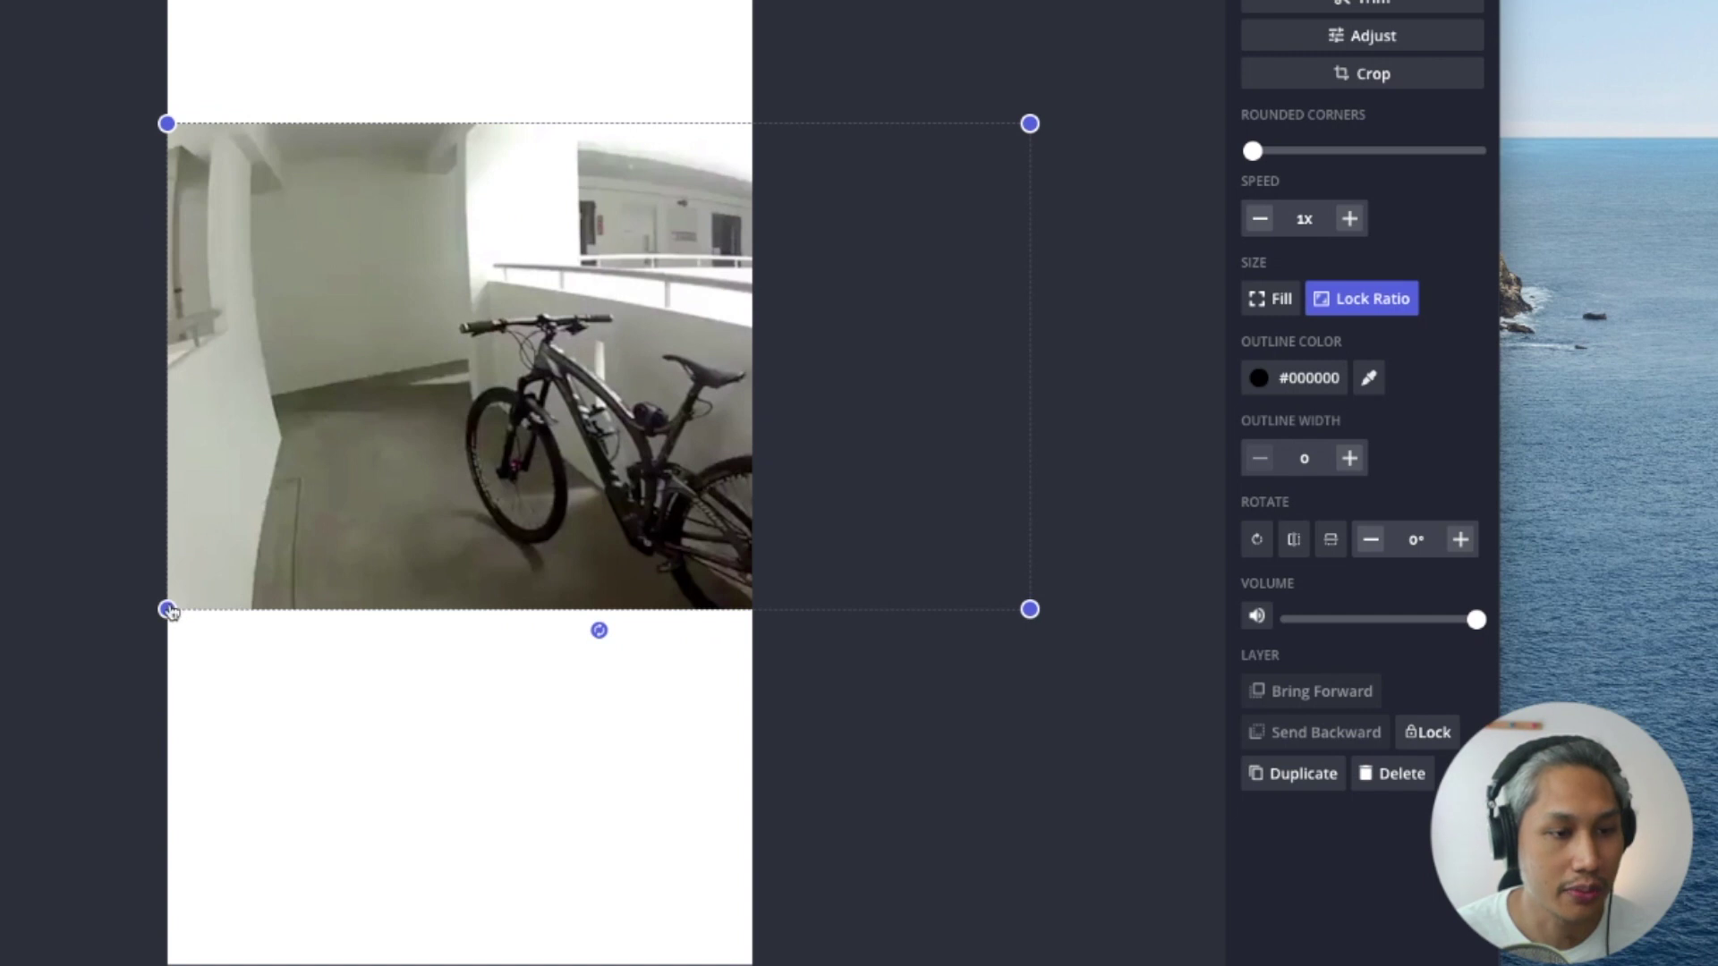
drag(168, 608, 0, 827)
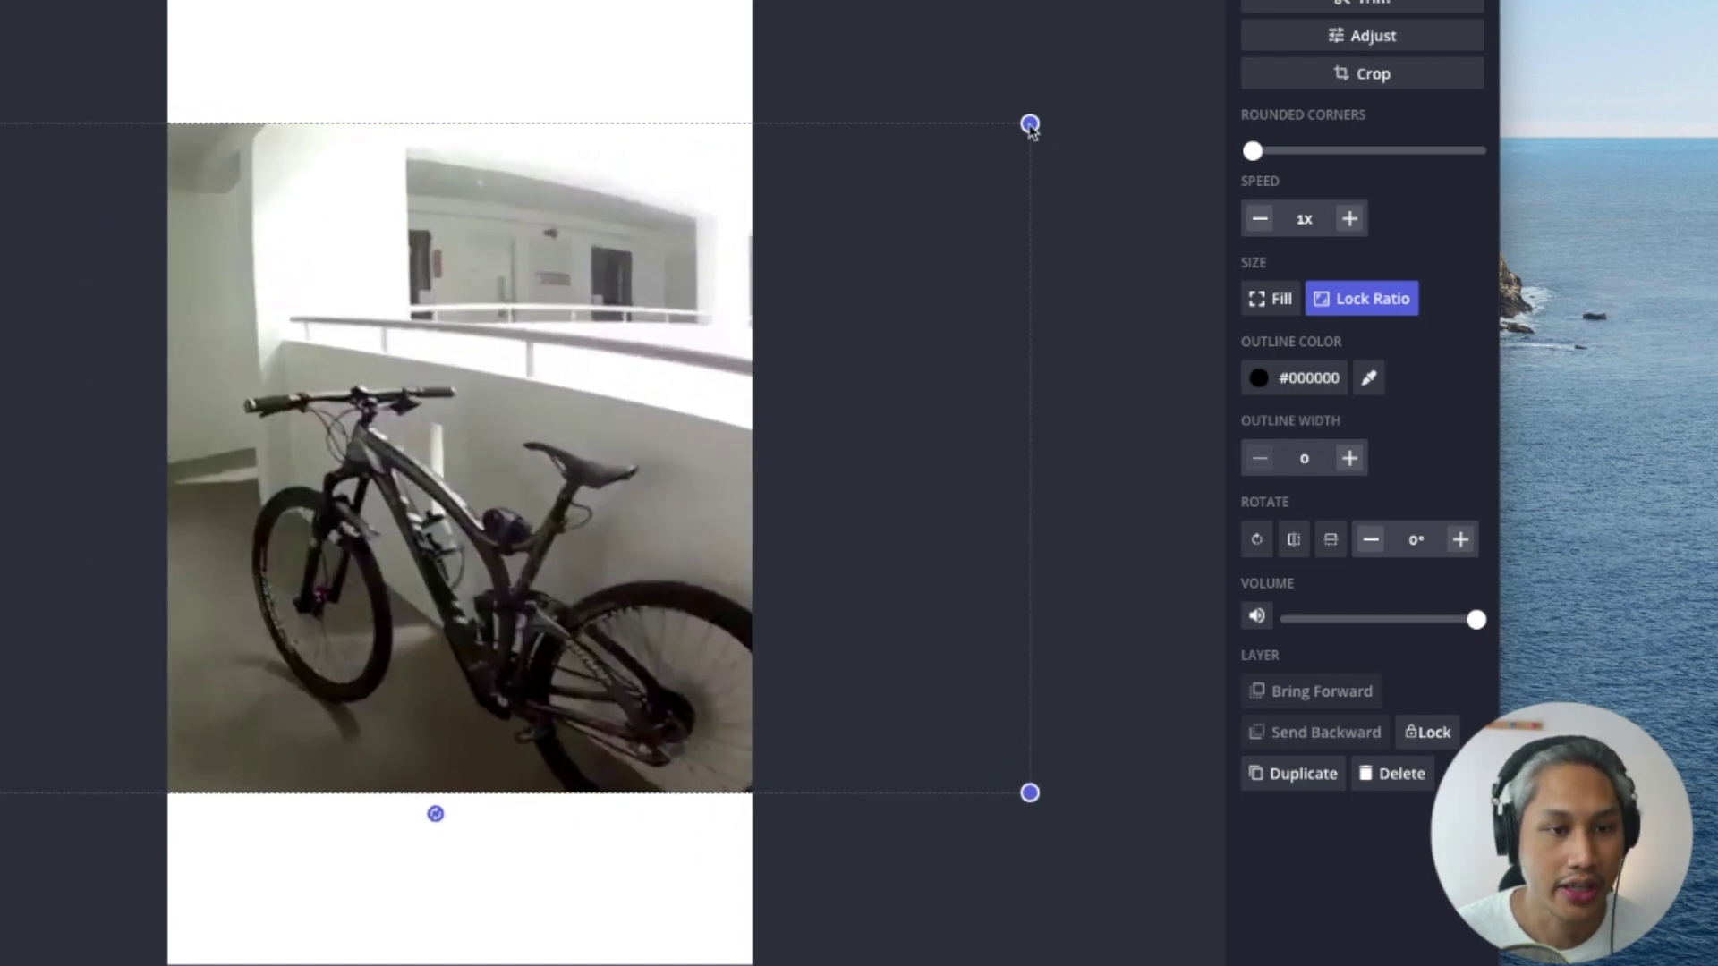
drag(1030, 124, 1060, 70)
click(1273, 638)
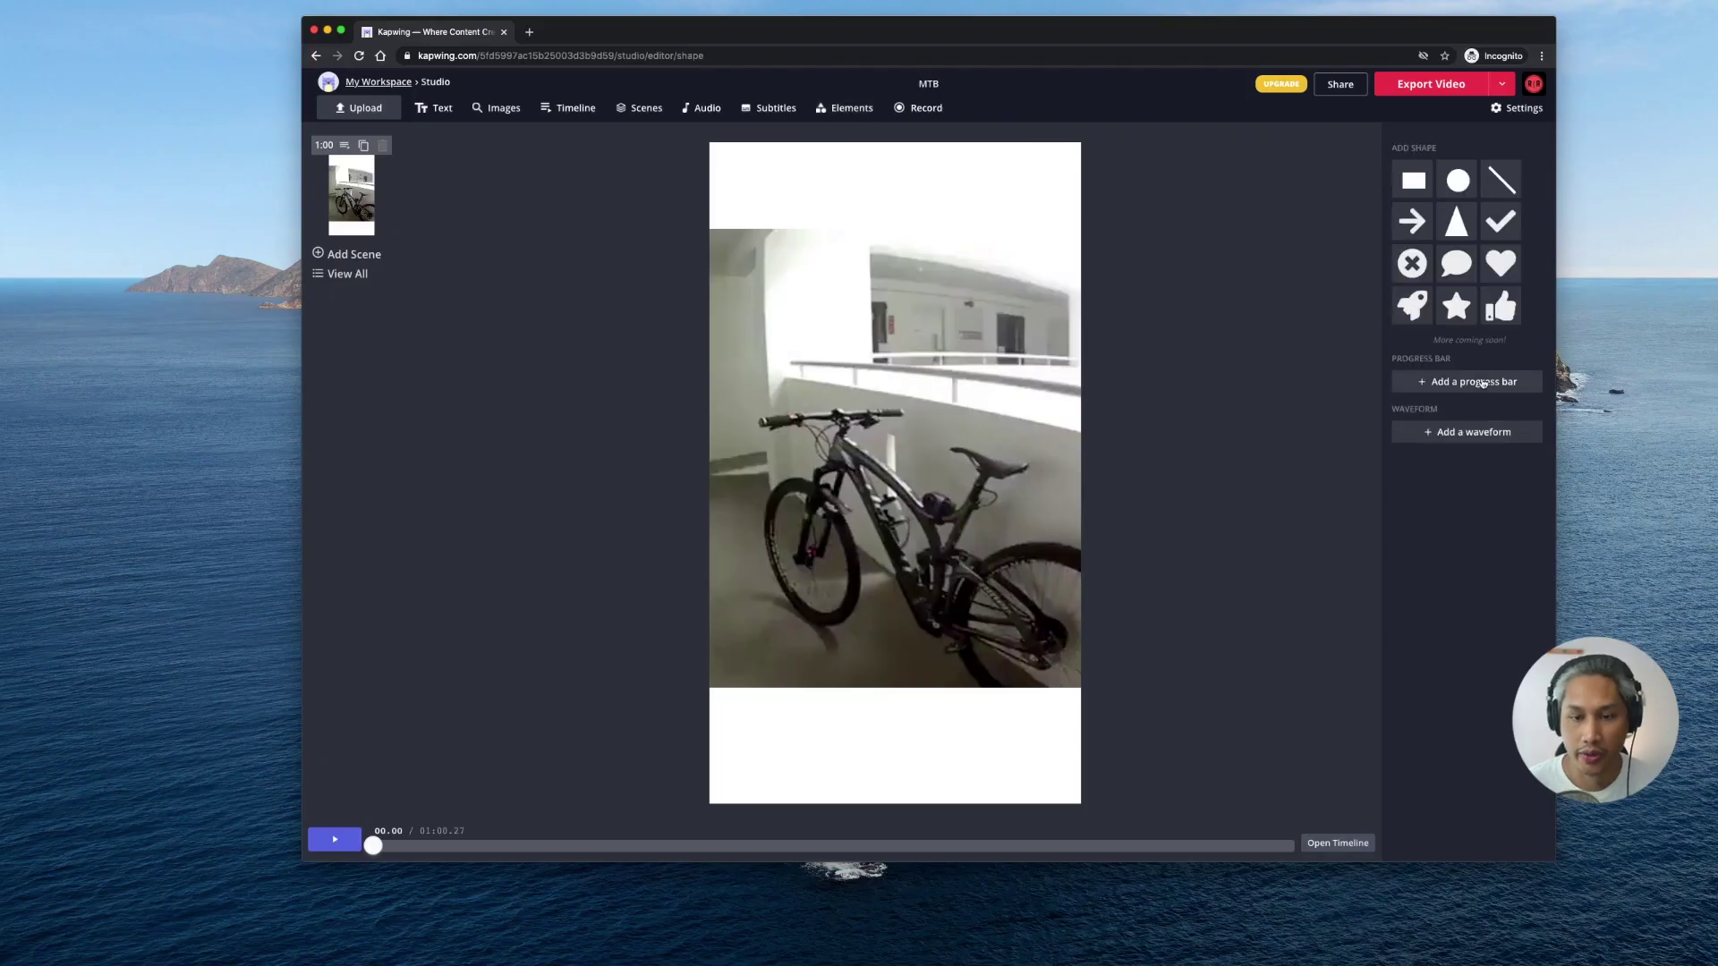
- Add a black progress bar, nudge it up from the bottom edge, and preview playback
click(1486, 386)
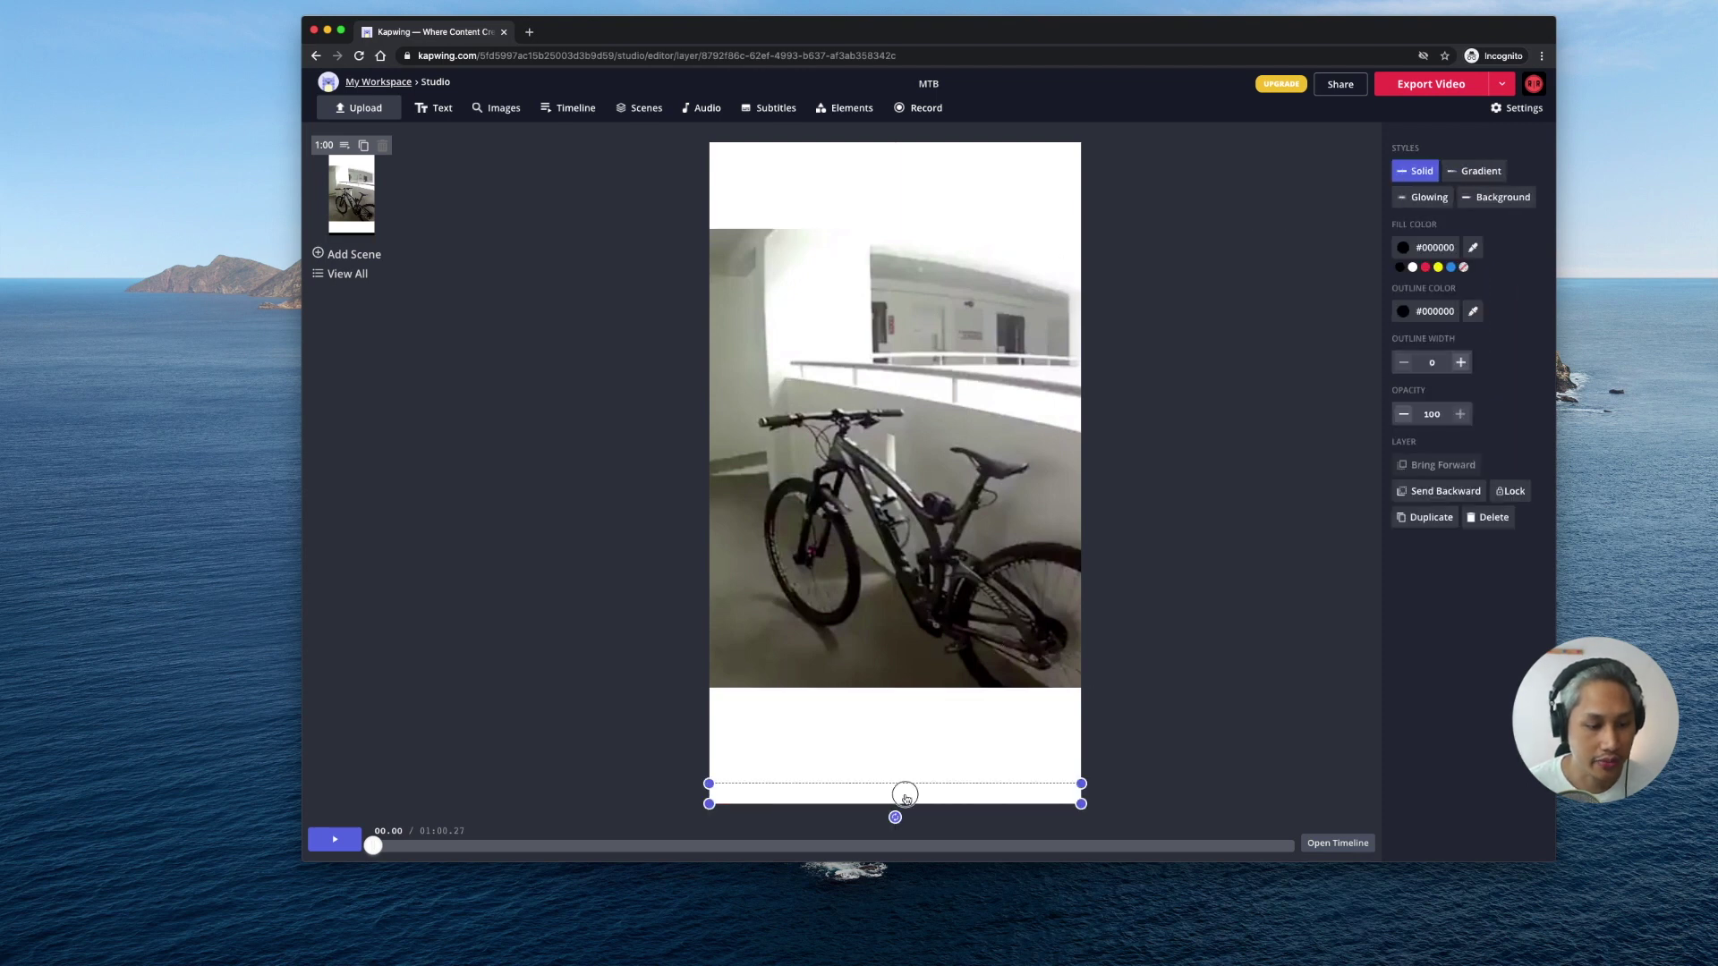
drag(905, 796, 905, 753)
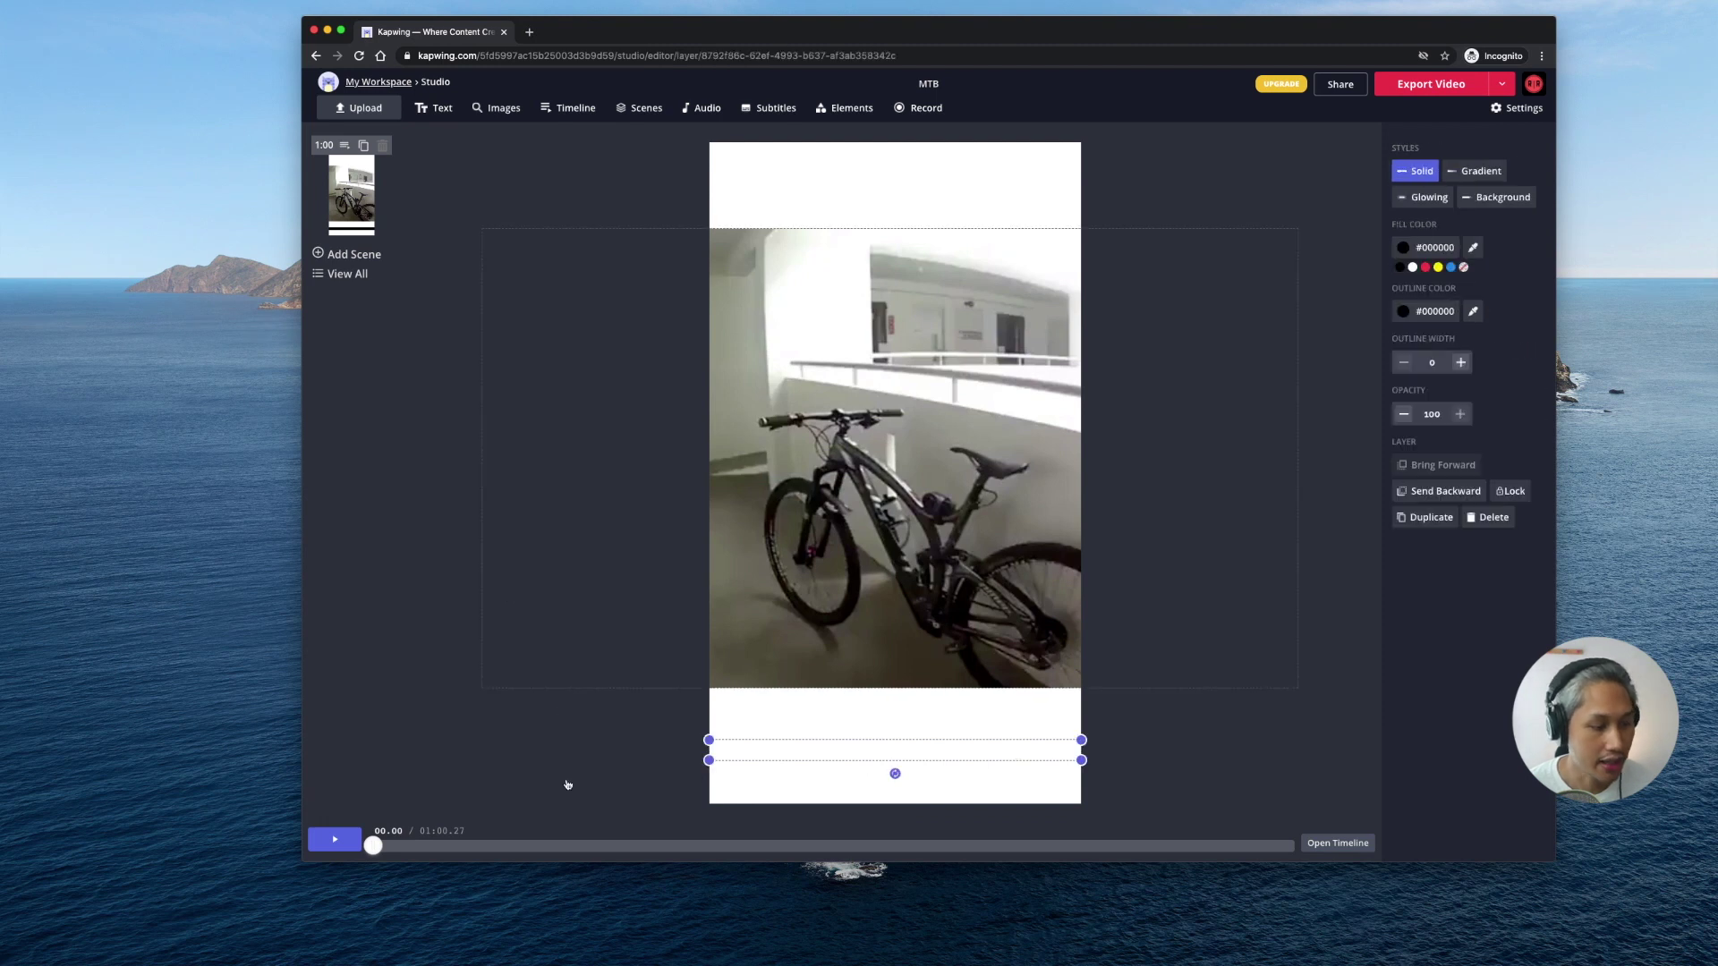
key(space)
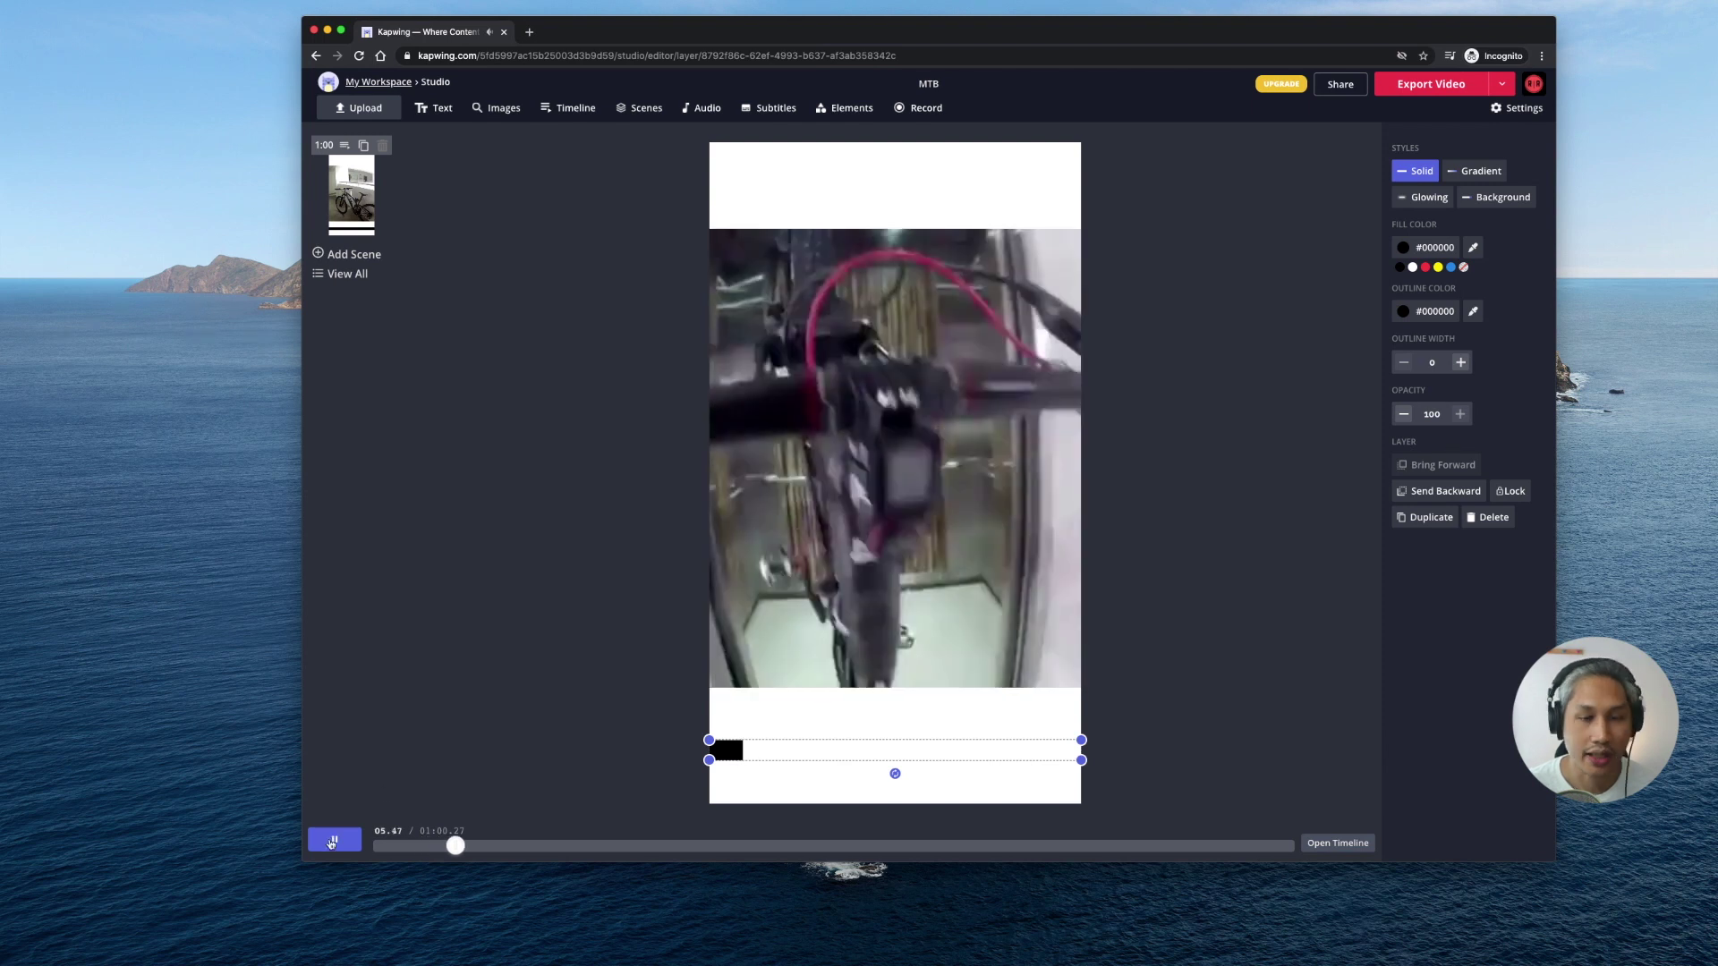
click(331, 843)
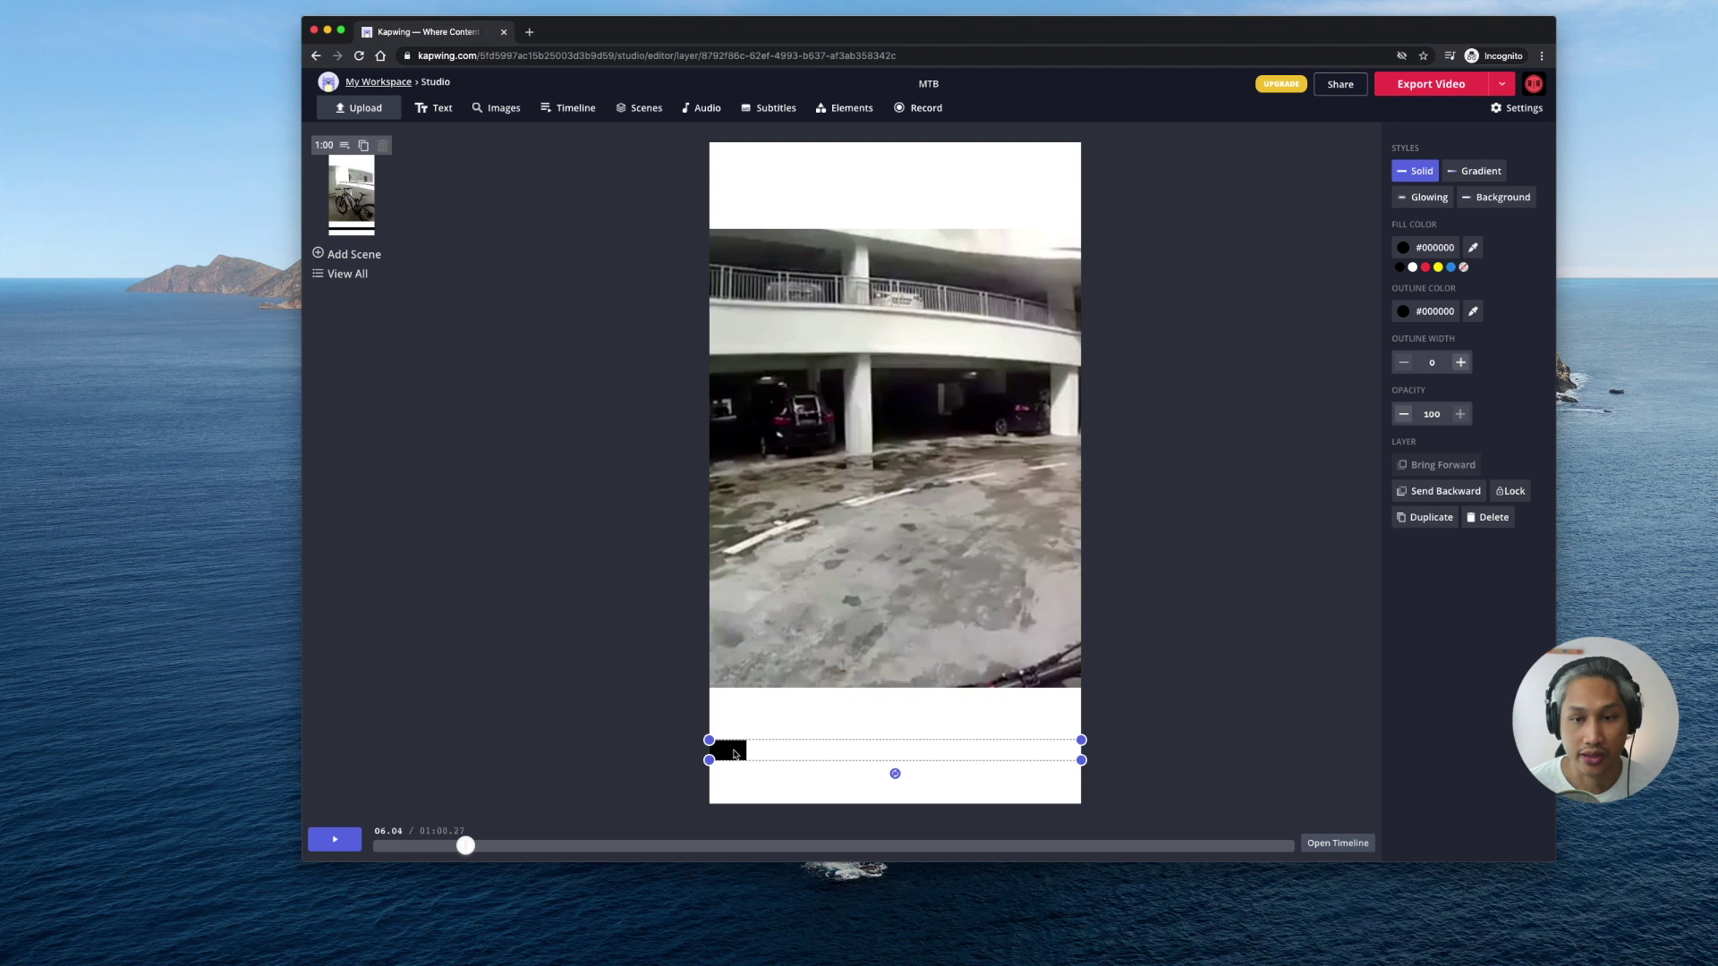
- Try yellow and blue fill swatches and inspect the hex value in the colour palette
click(1438, 267)
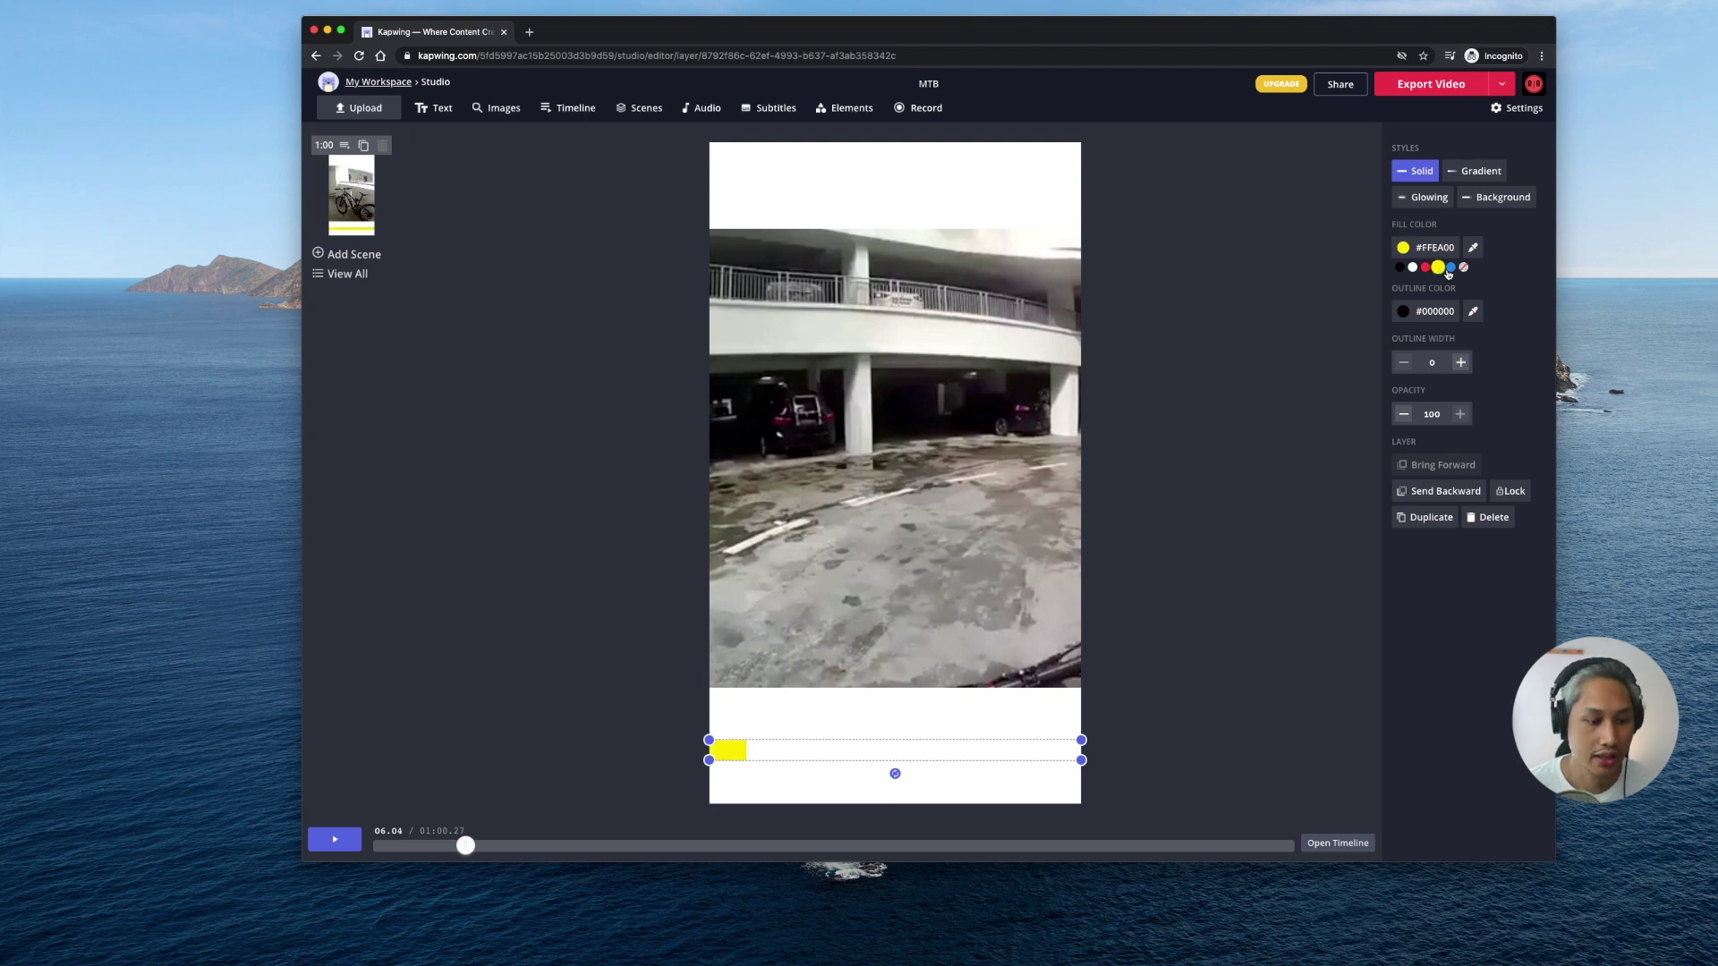
click(1450, 267)
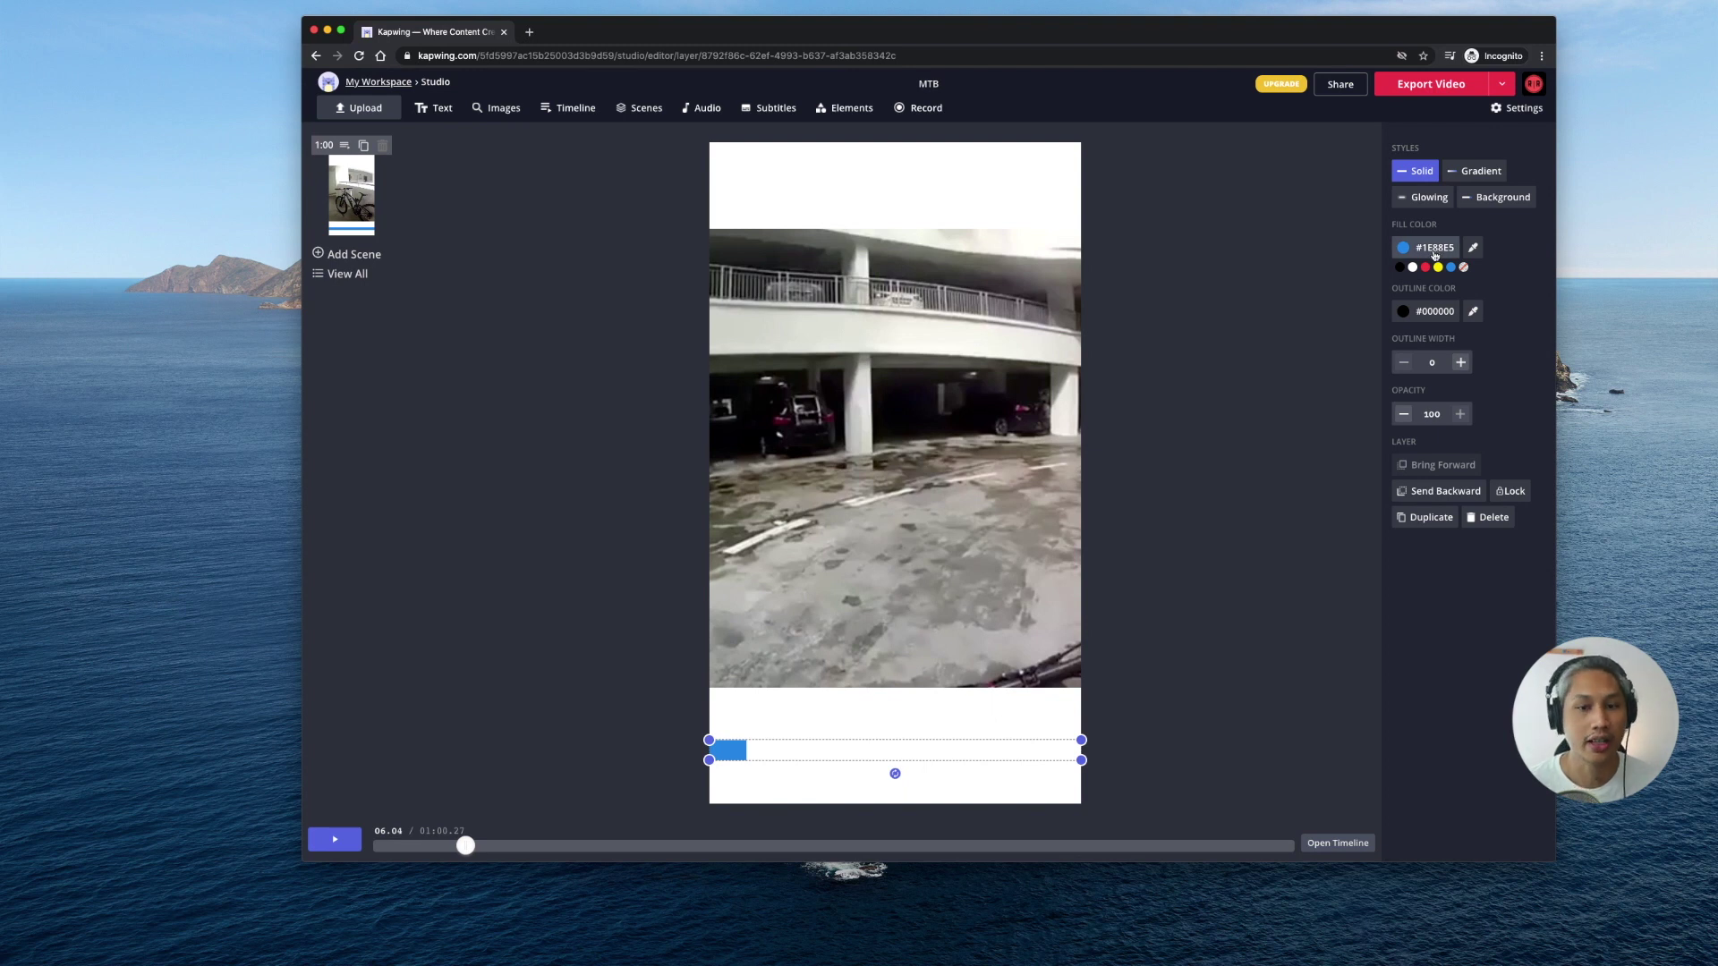
click(1434, 256)
click(731, 419)
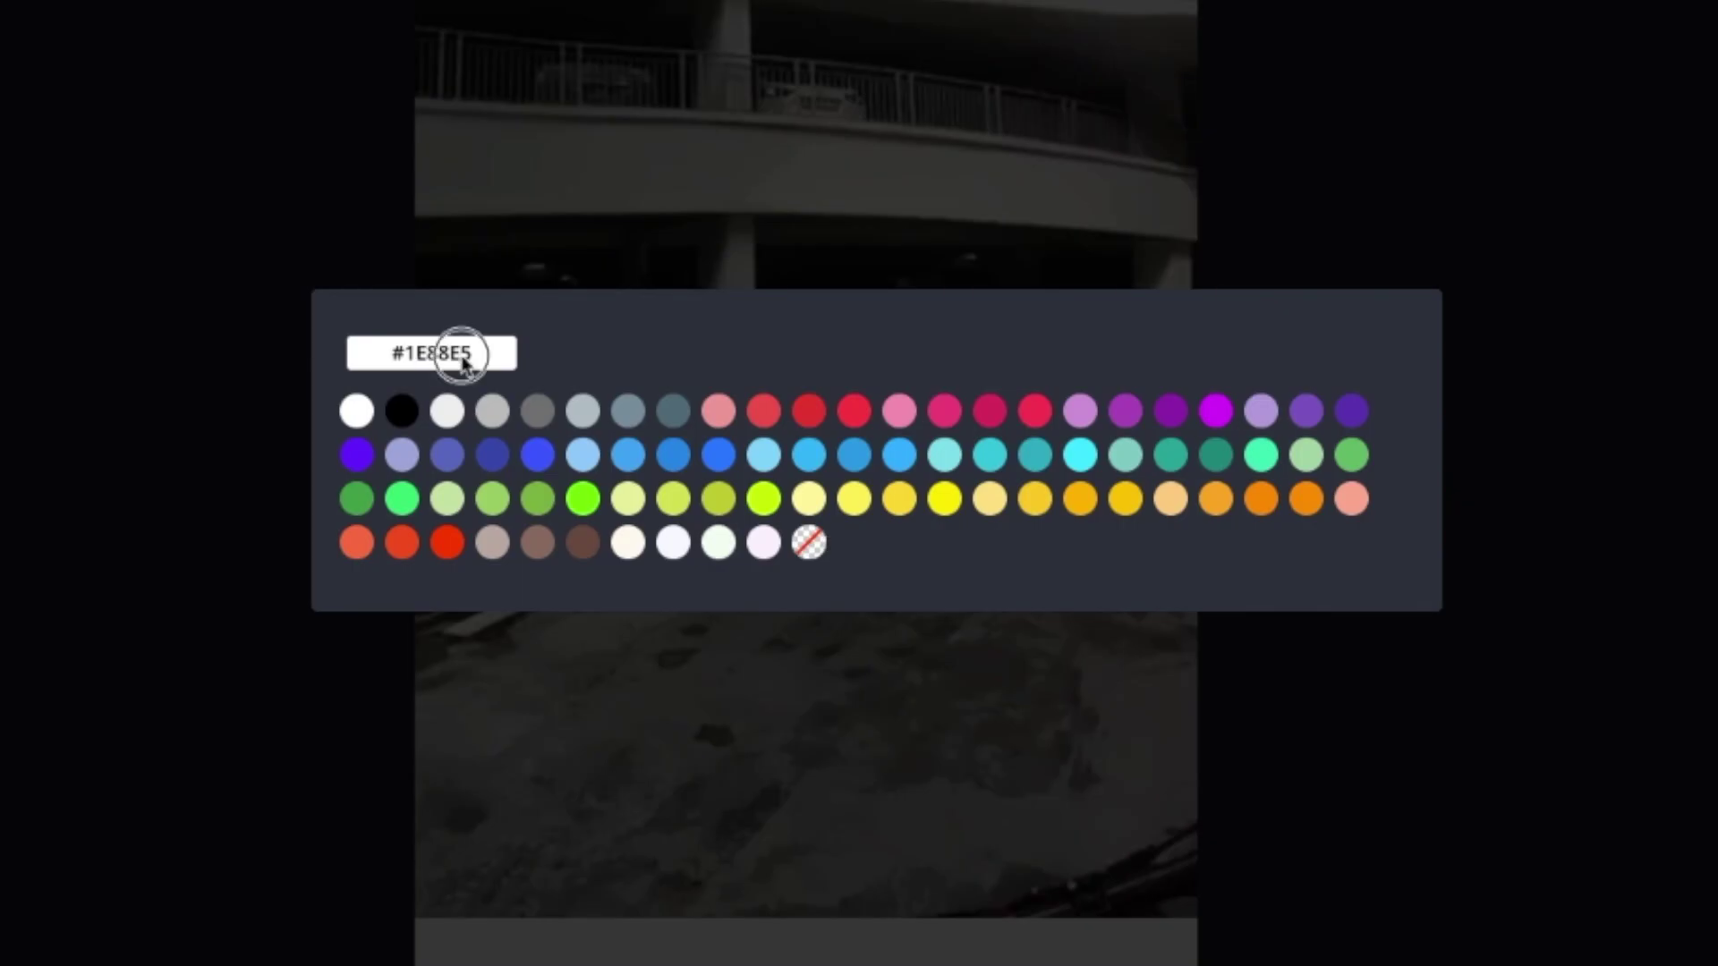
triple_click(463, 360)
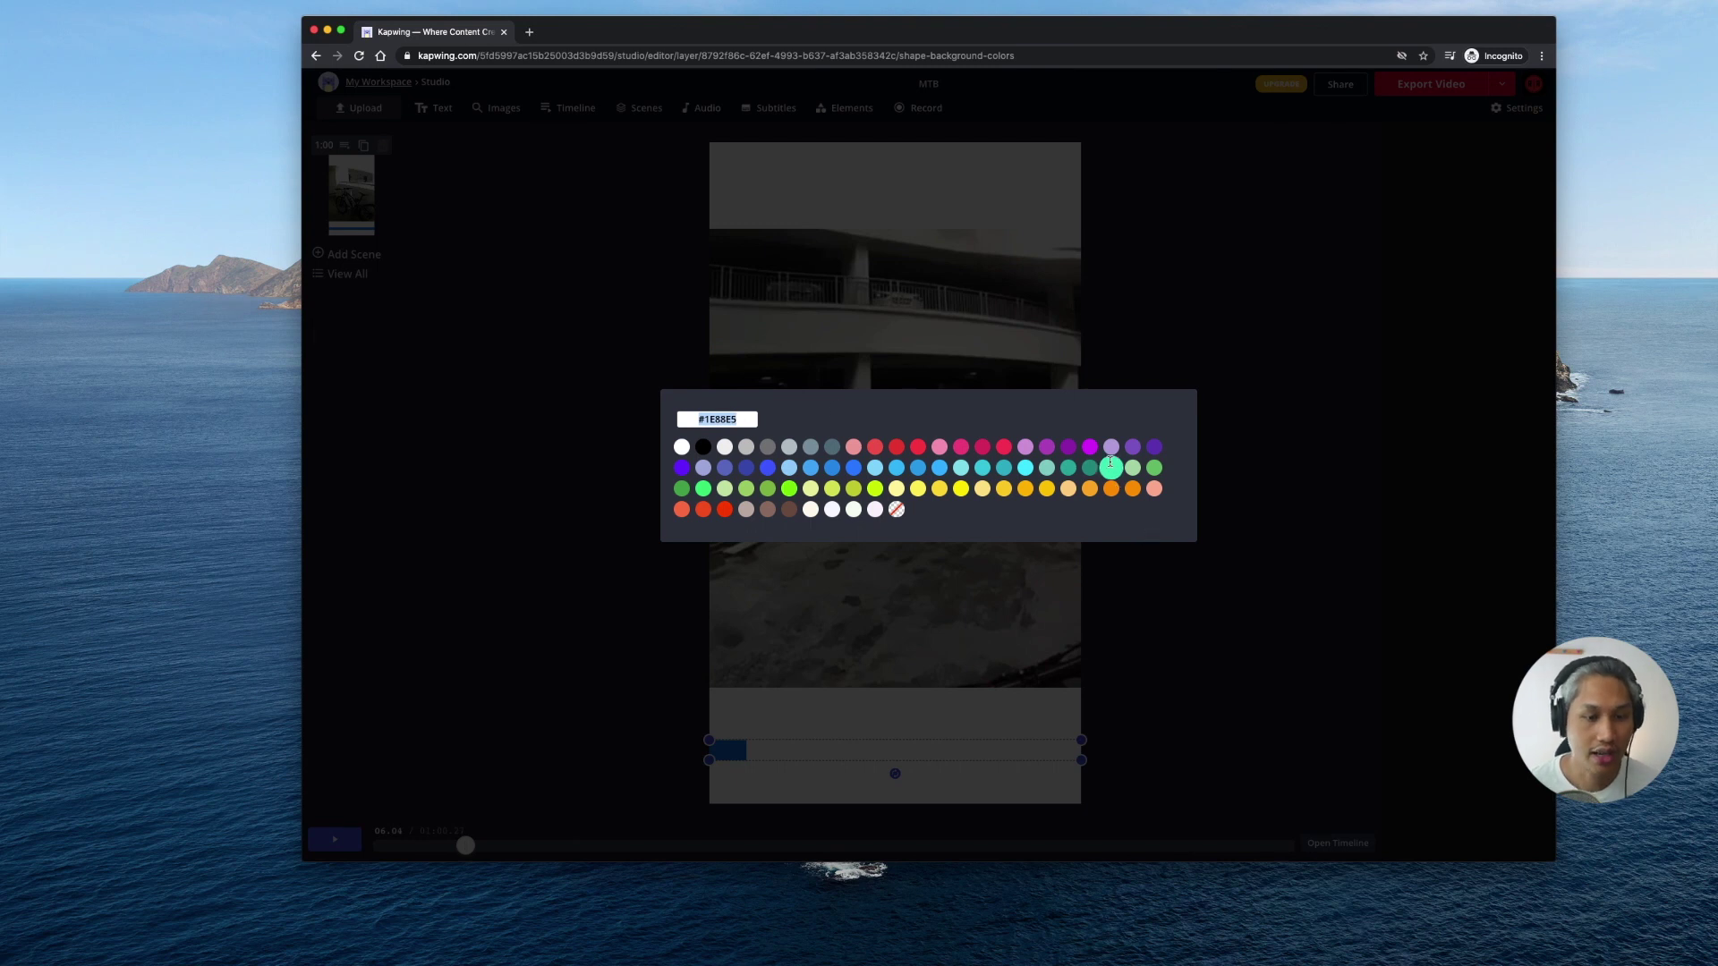
click(1200, 485)
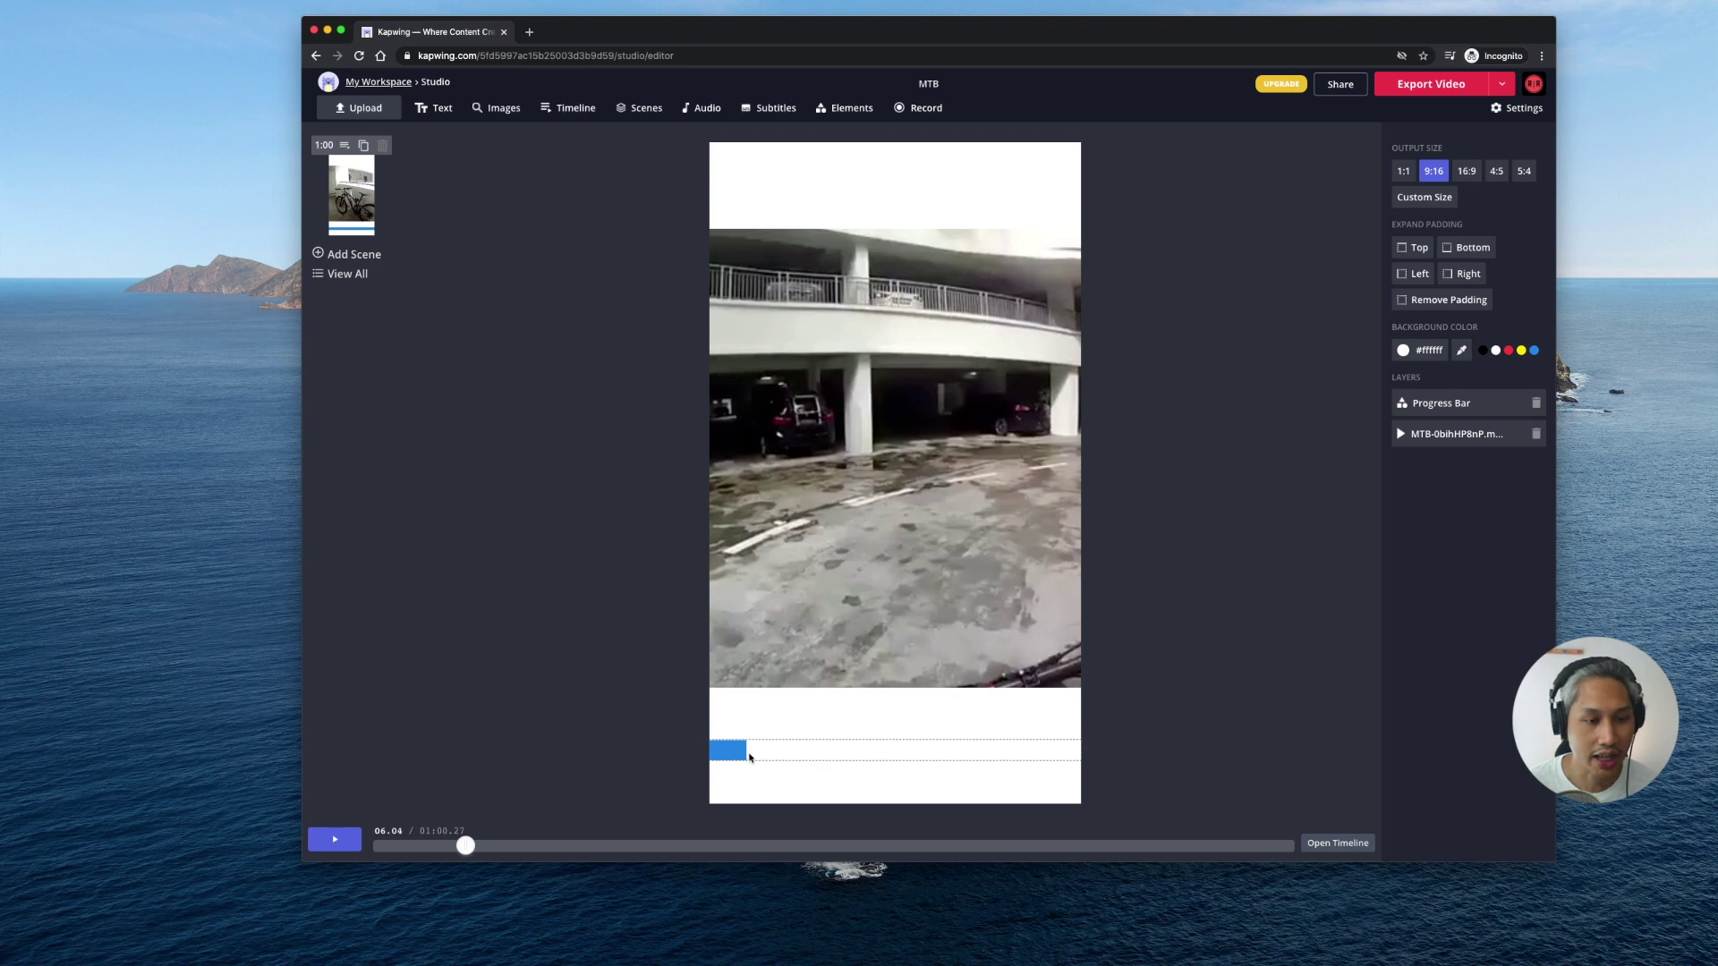
- Give the progress bar a red #FF1744 fill and drag it slightly taller
click(749, 757)
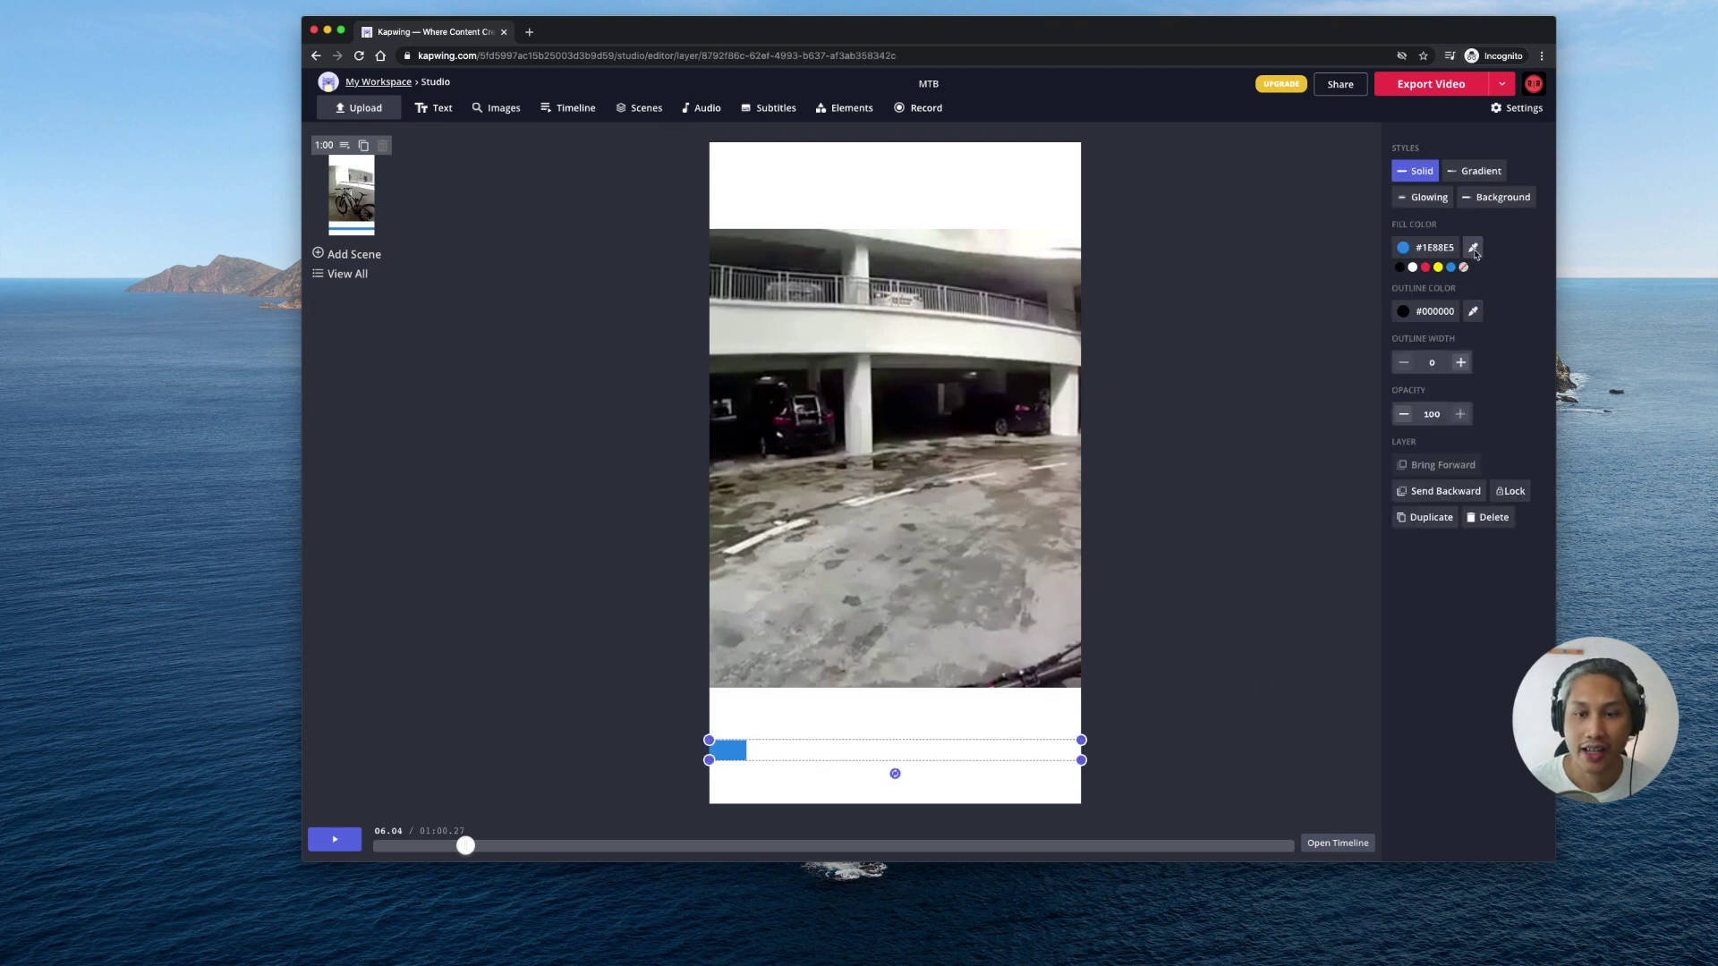
click(1474, 250)
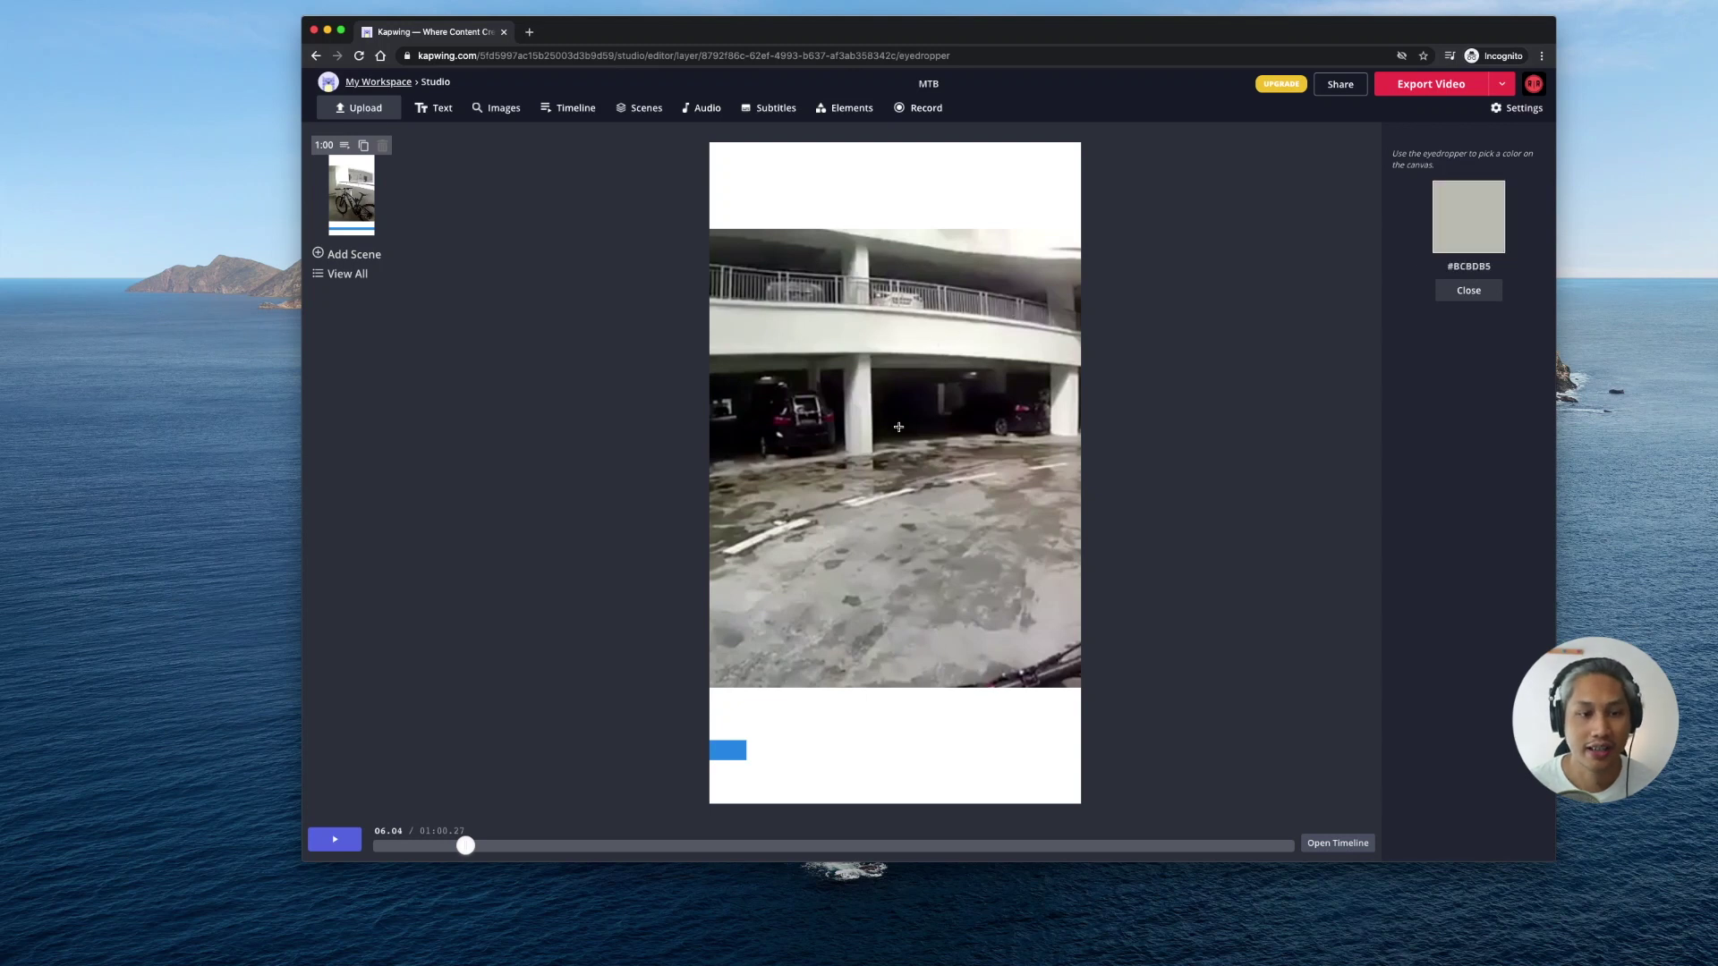
click(837, 621)
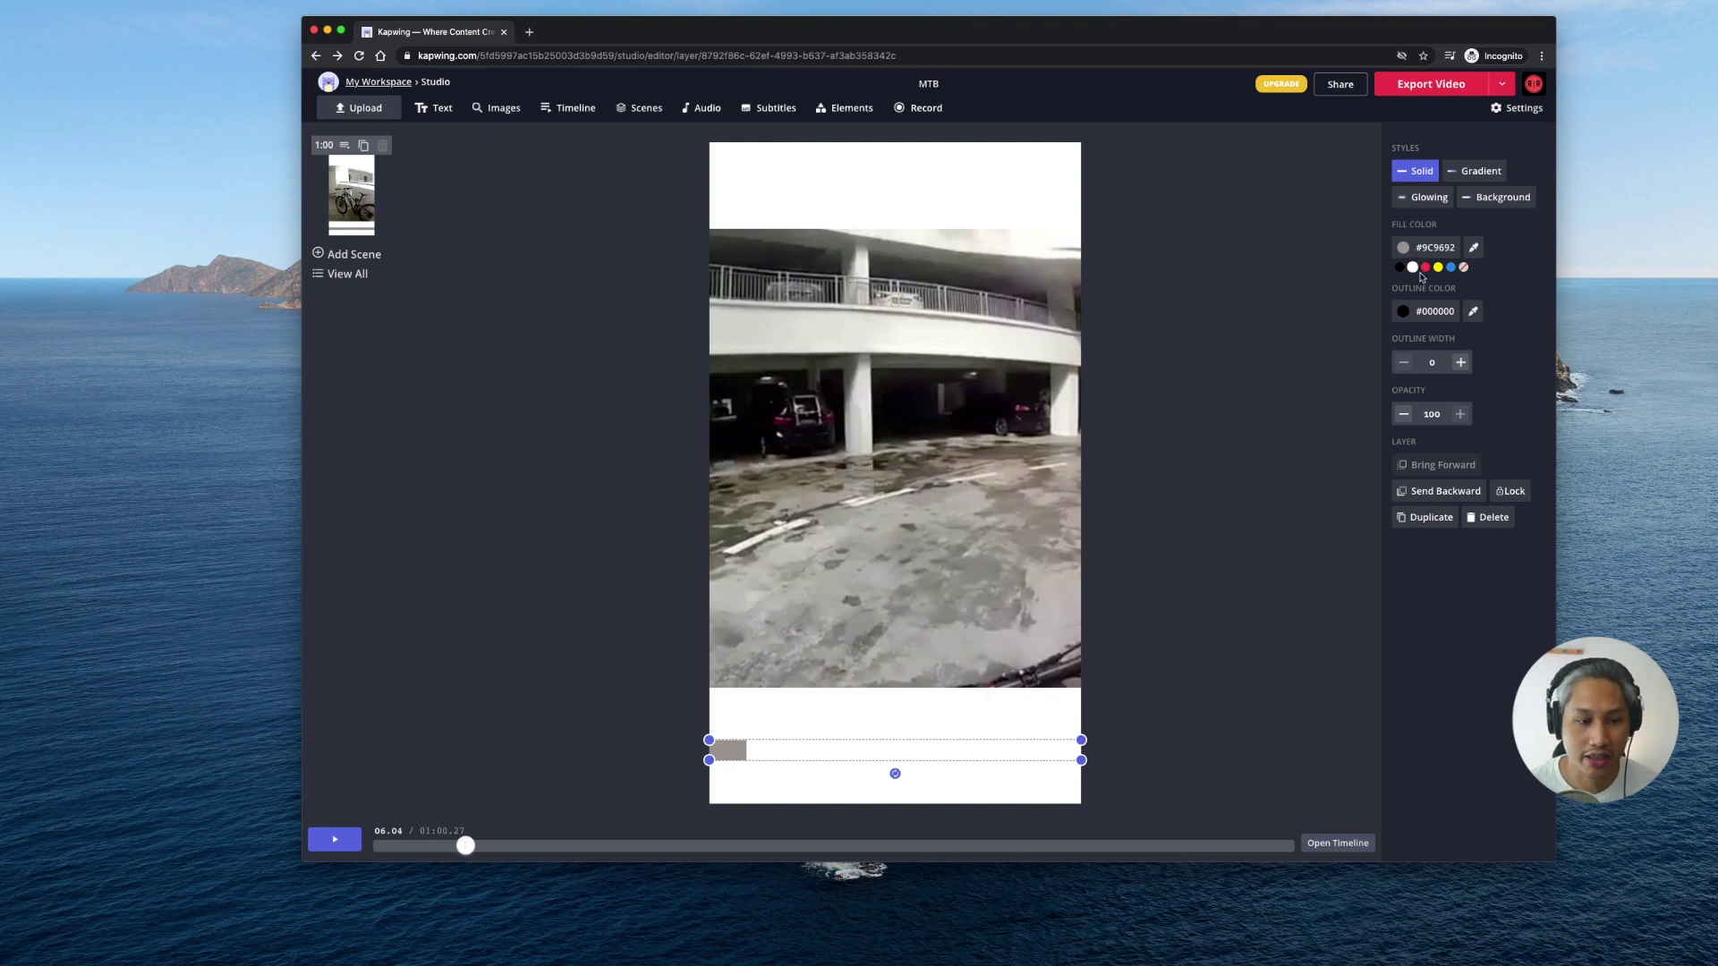
click(1425, 267)
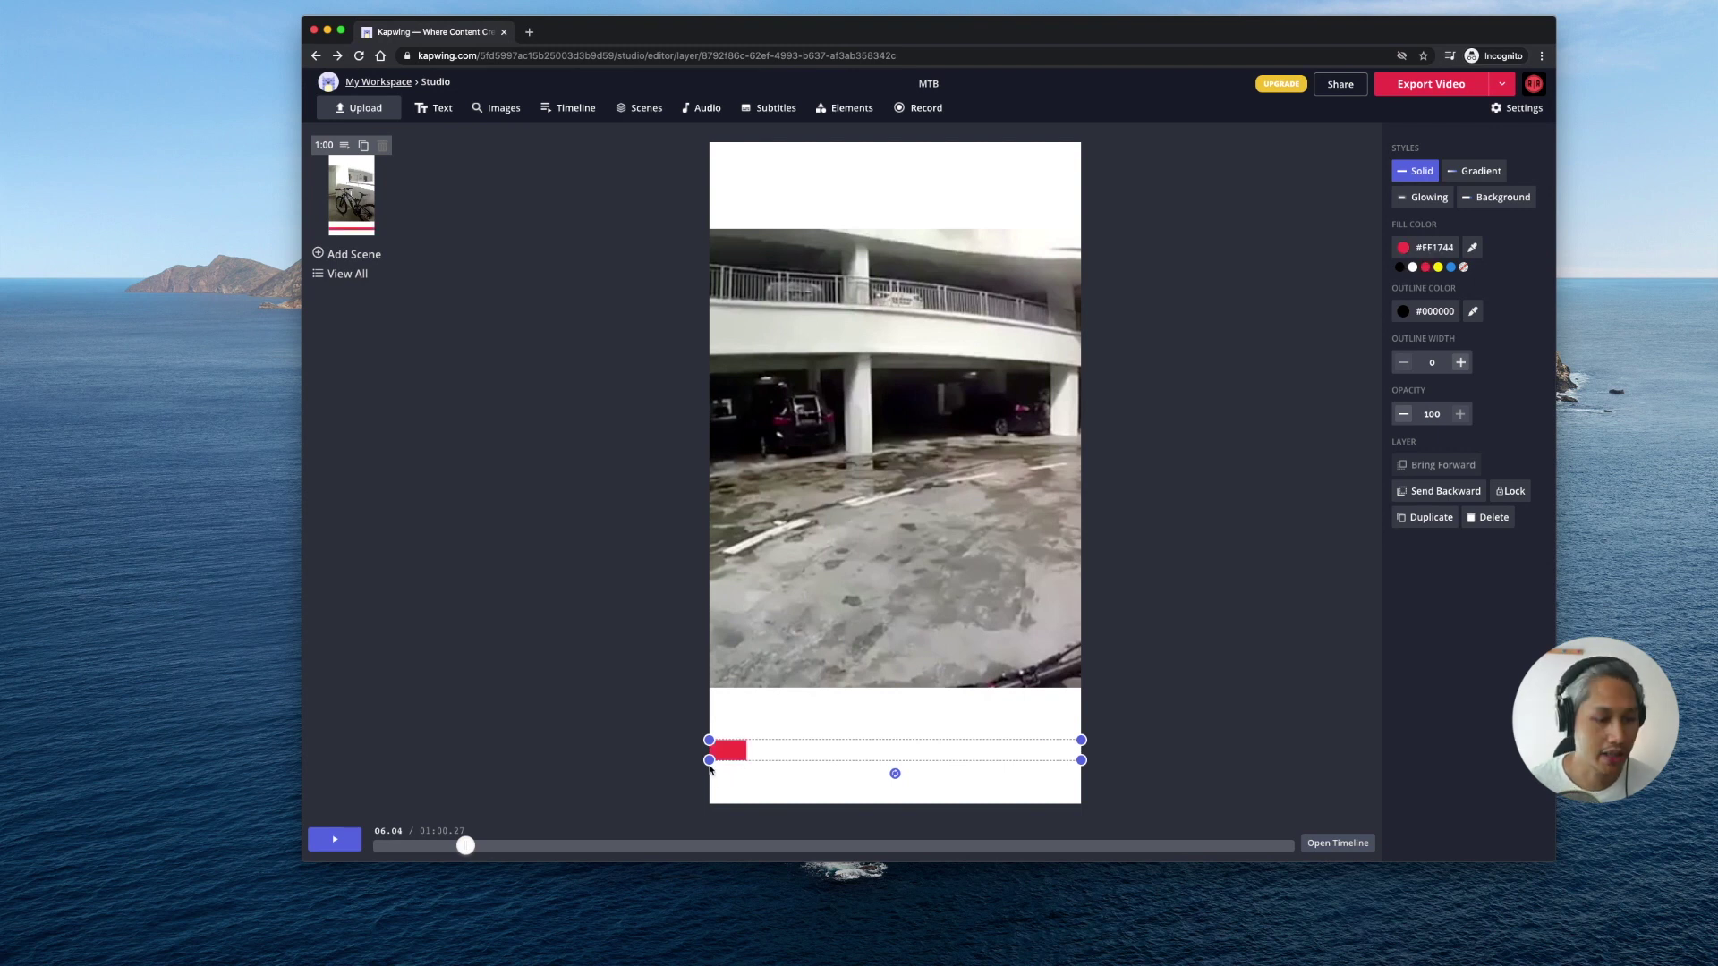
drag(707, 773, 729, 730)
- Play the preview to about 20.49 s, with the red bar filling a third of the strip
click(1323, 538)
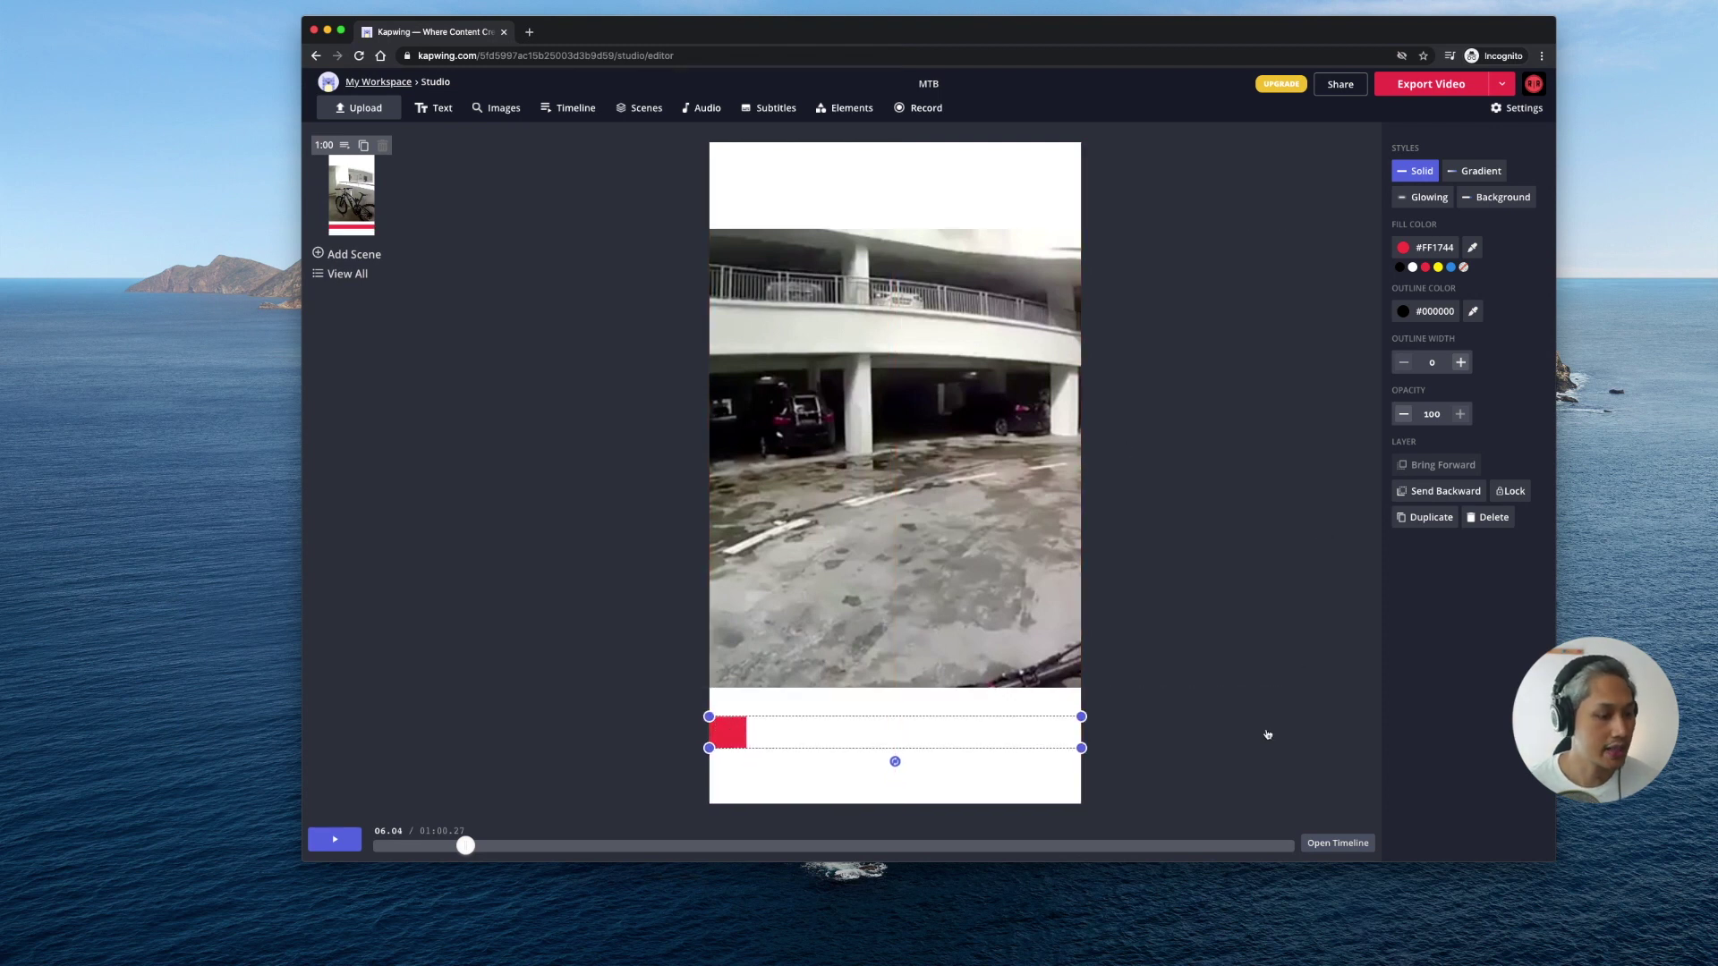
click(347, 845)
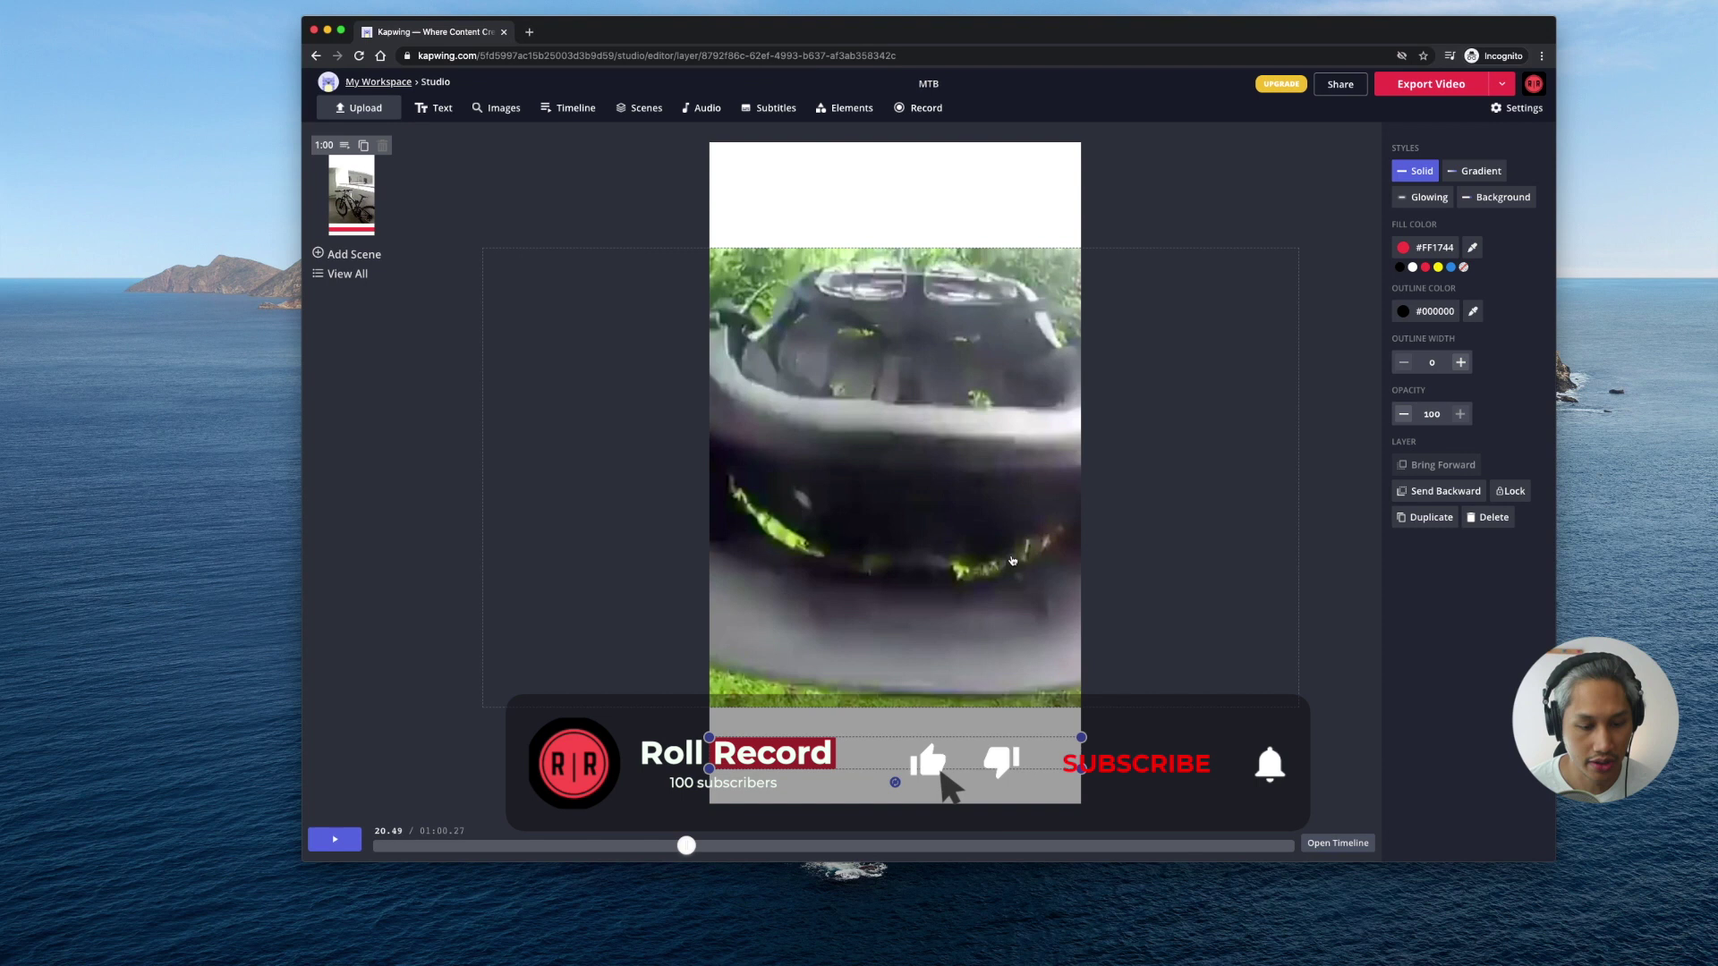
click(1188, 541)
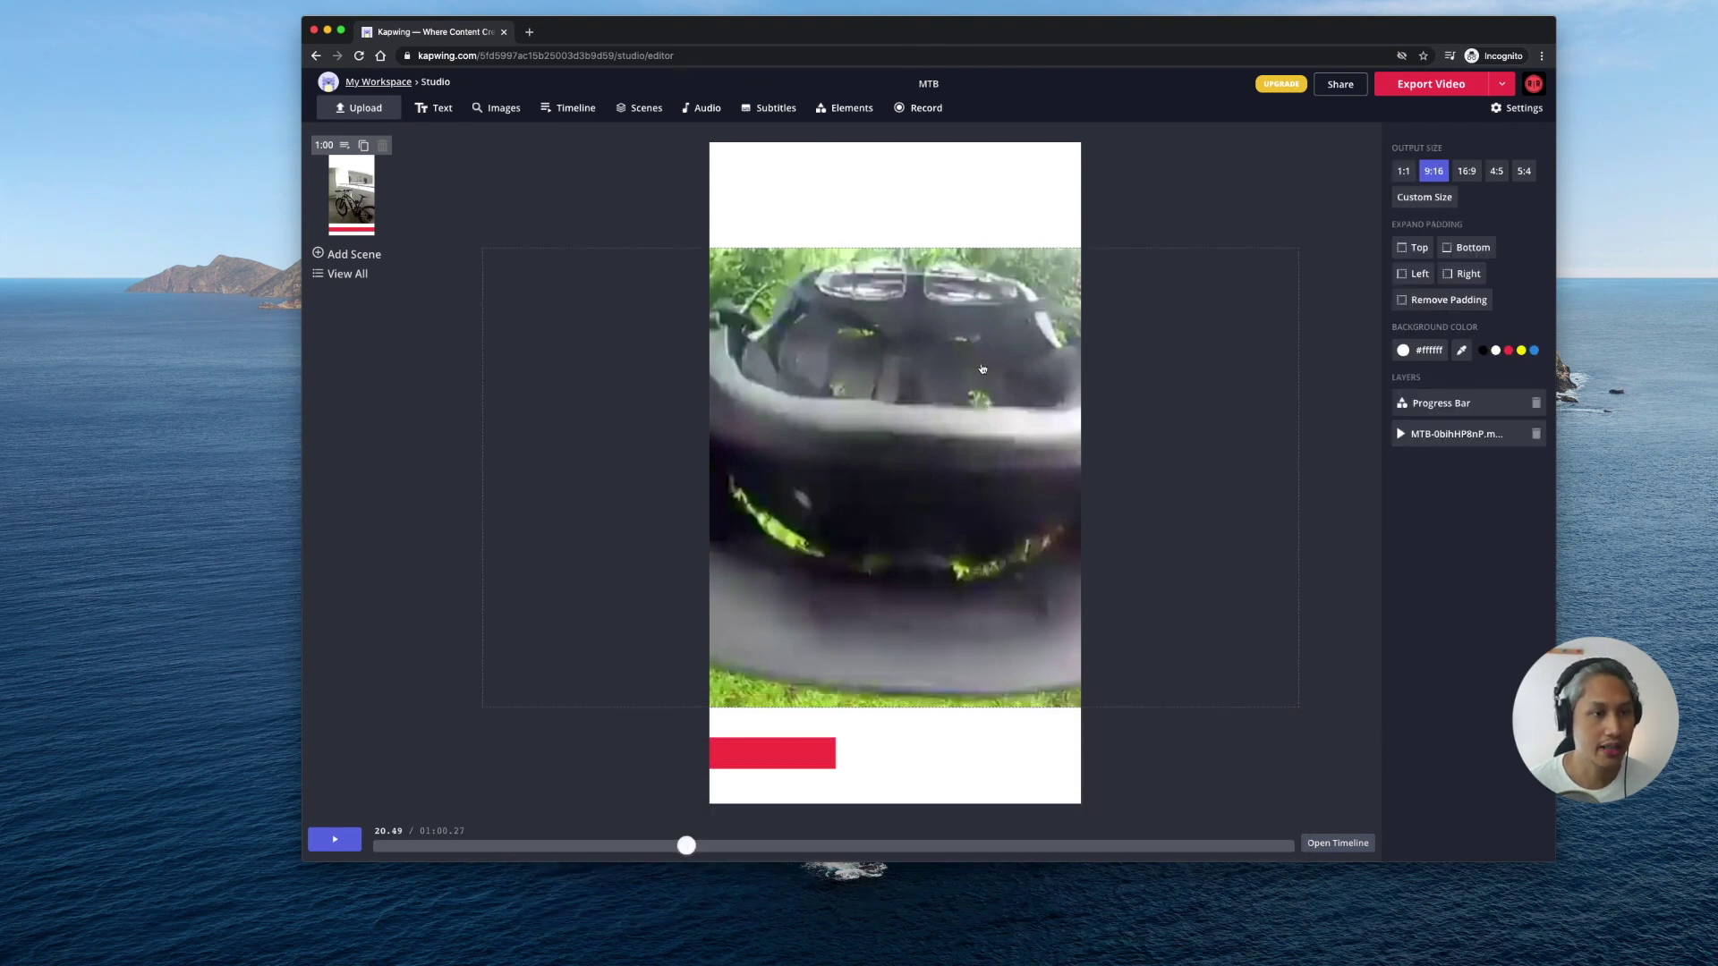
click(944, 326)
click(933, 216)
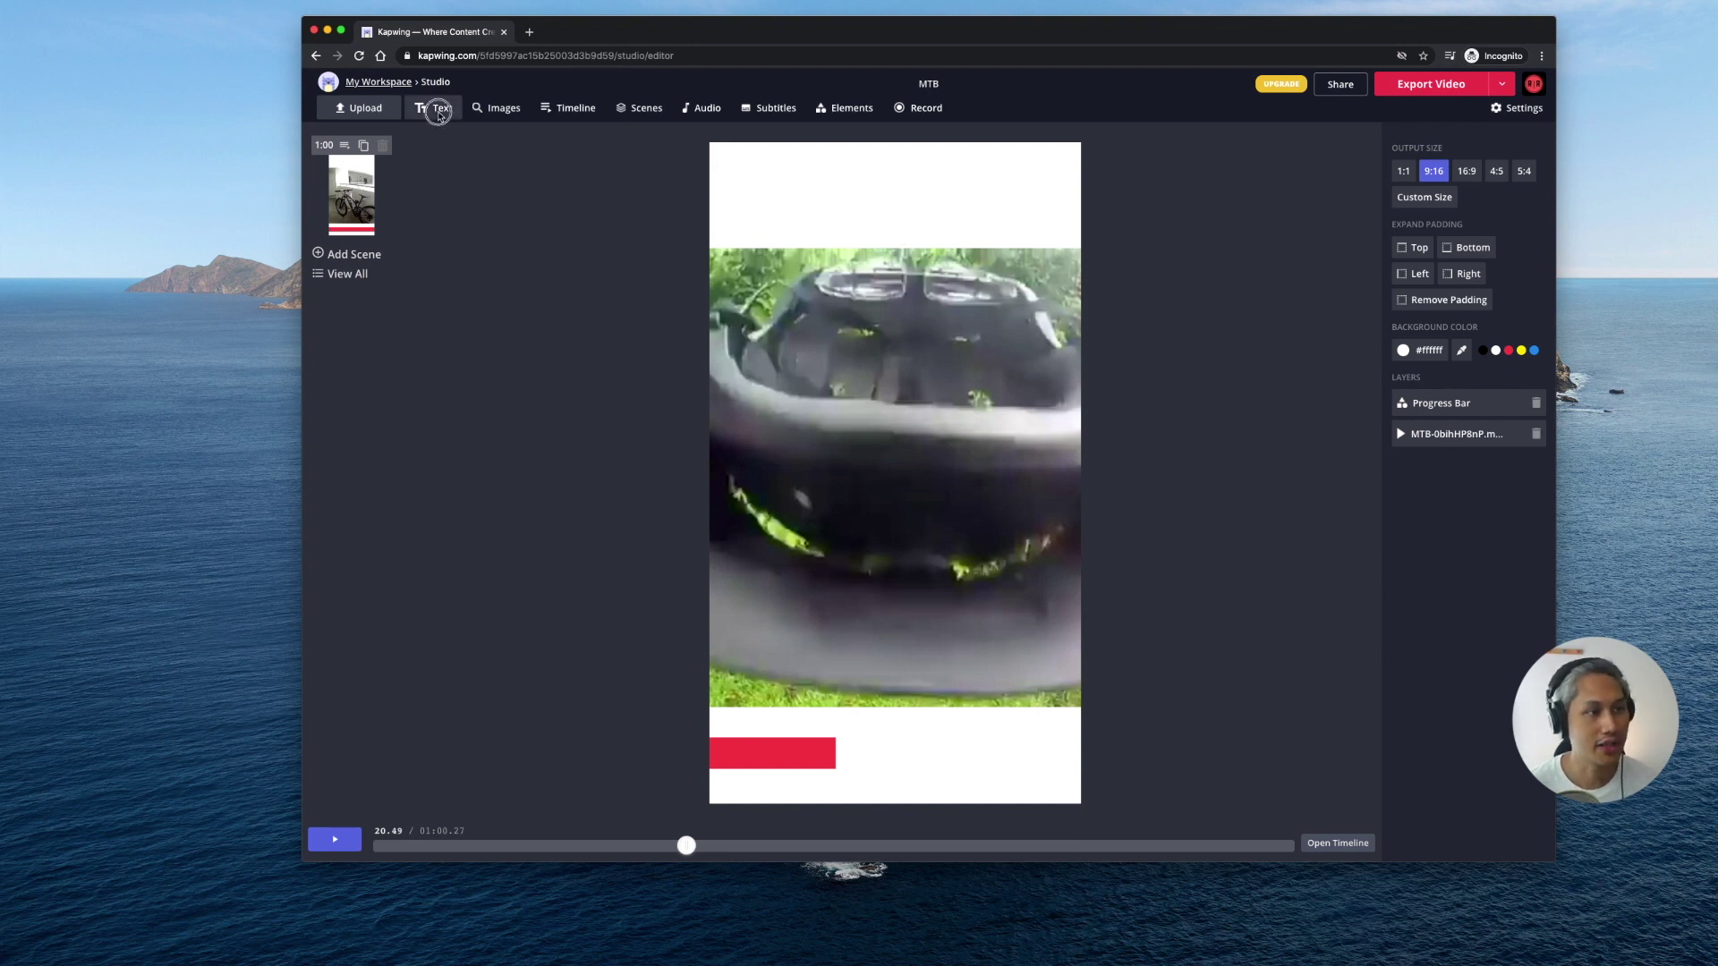
- Add the title 'Adding a Progress Bar' and set the canvas background to black #000000
click(438, 111)
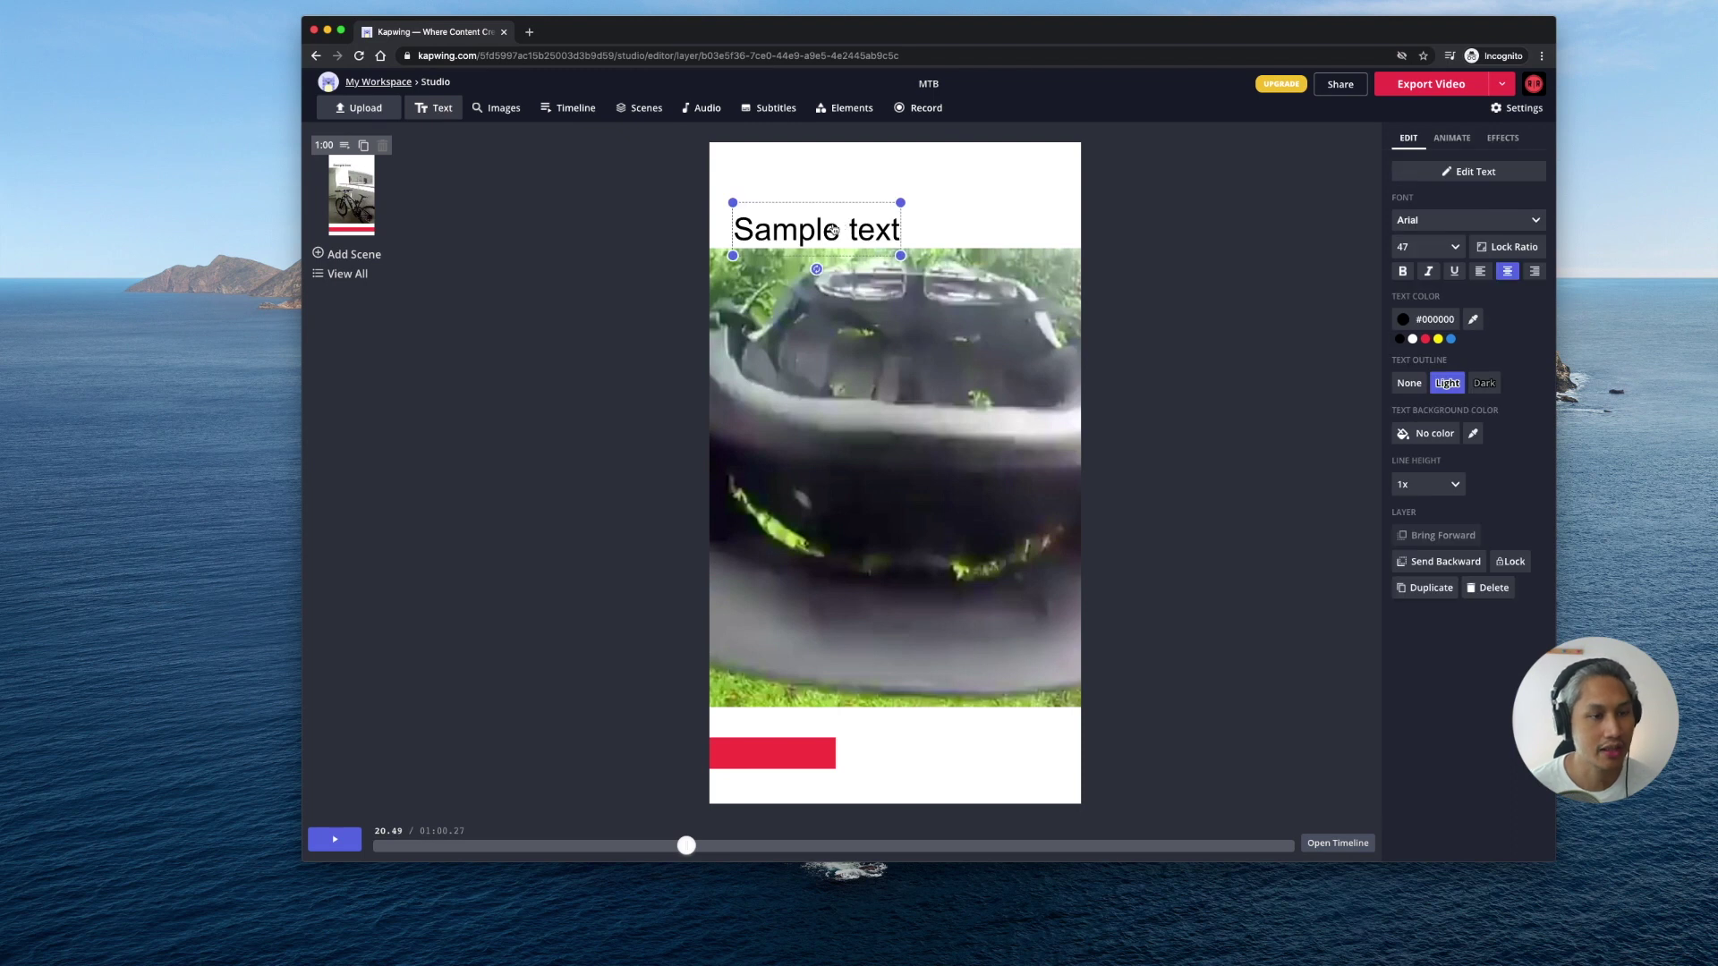
double_click(832, 231)
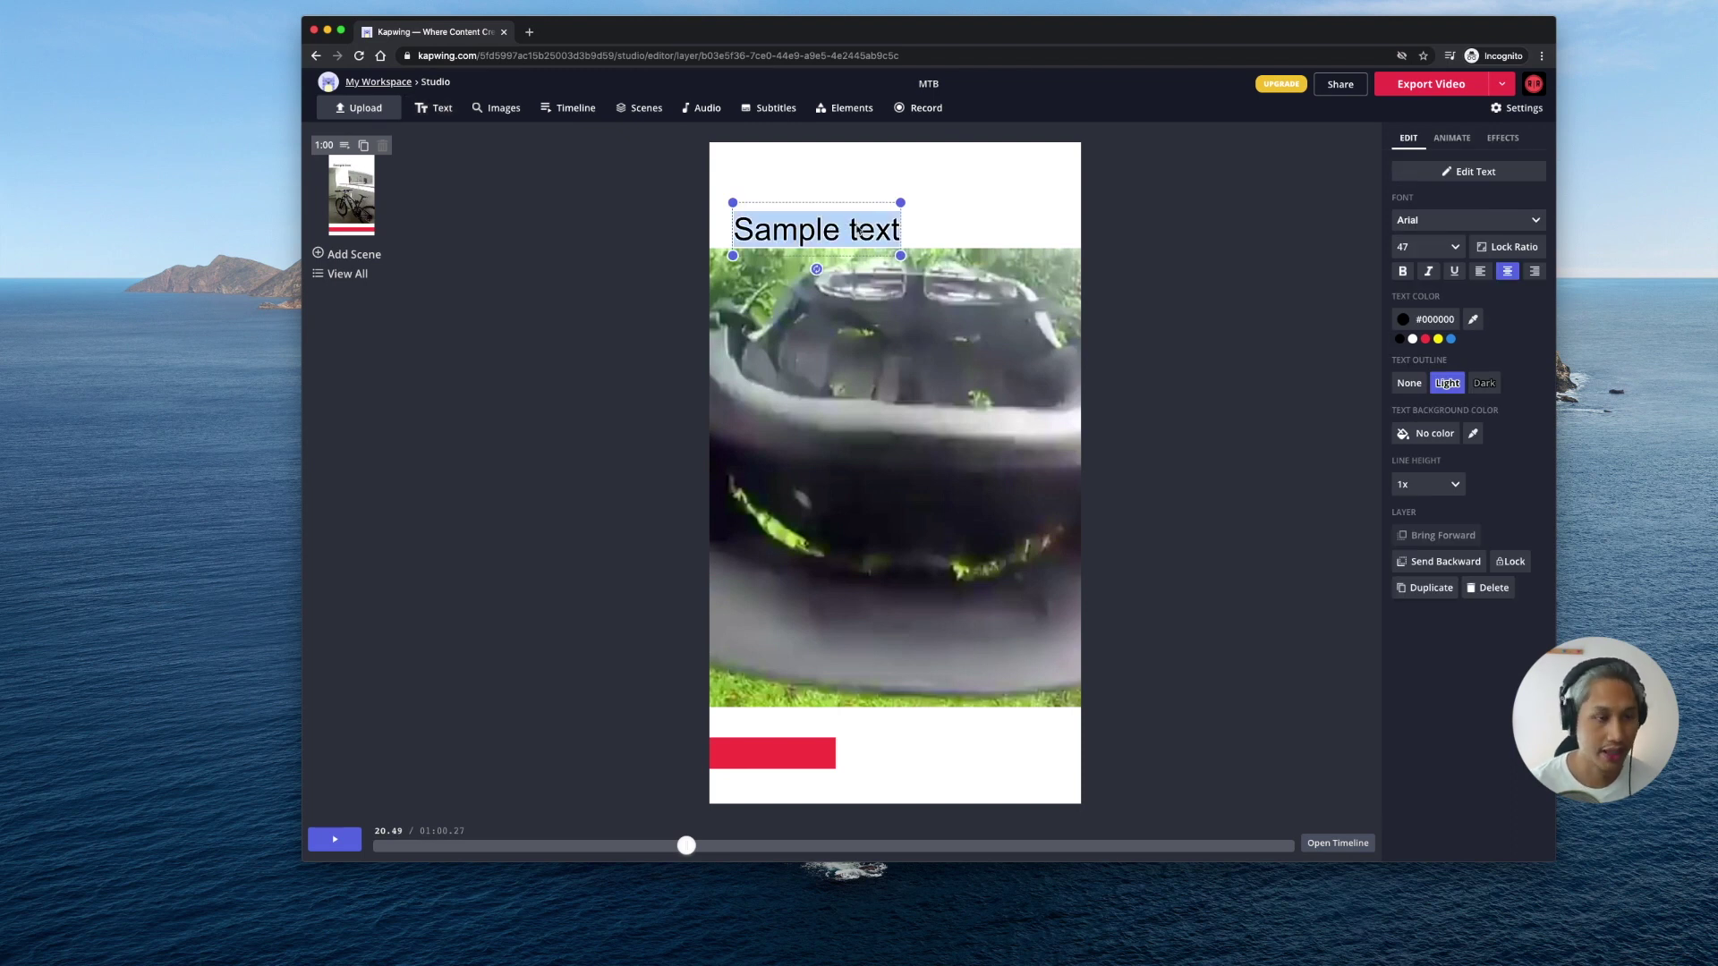
text(A)
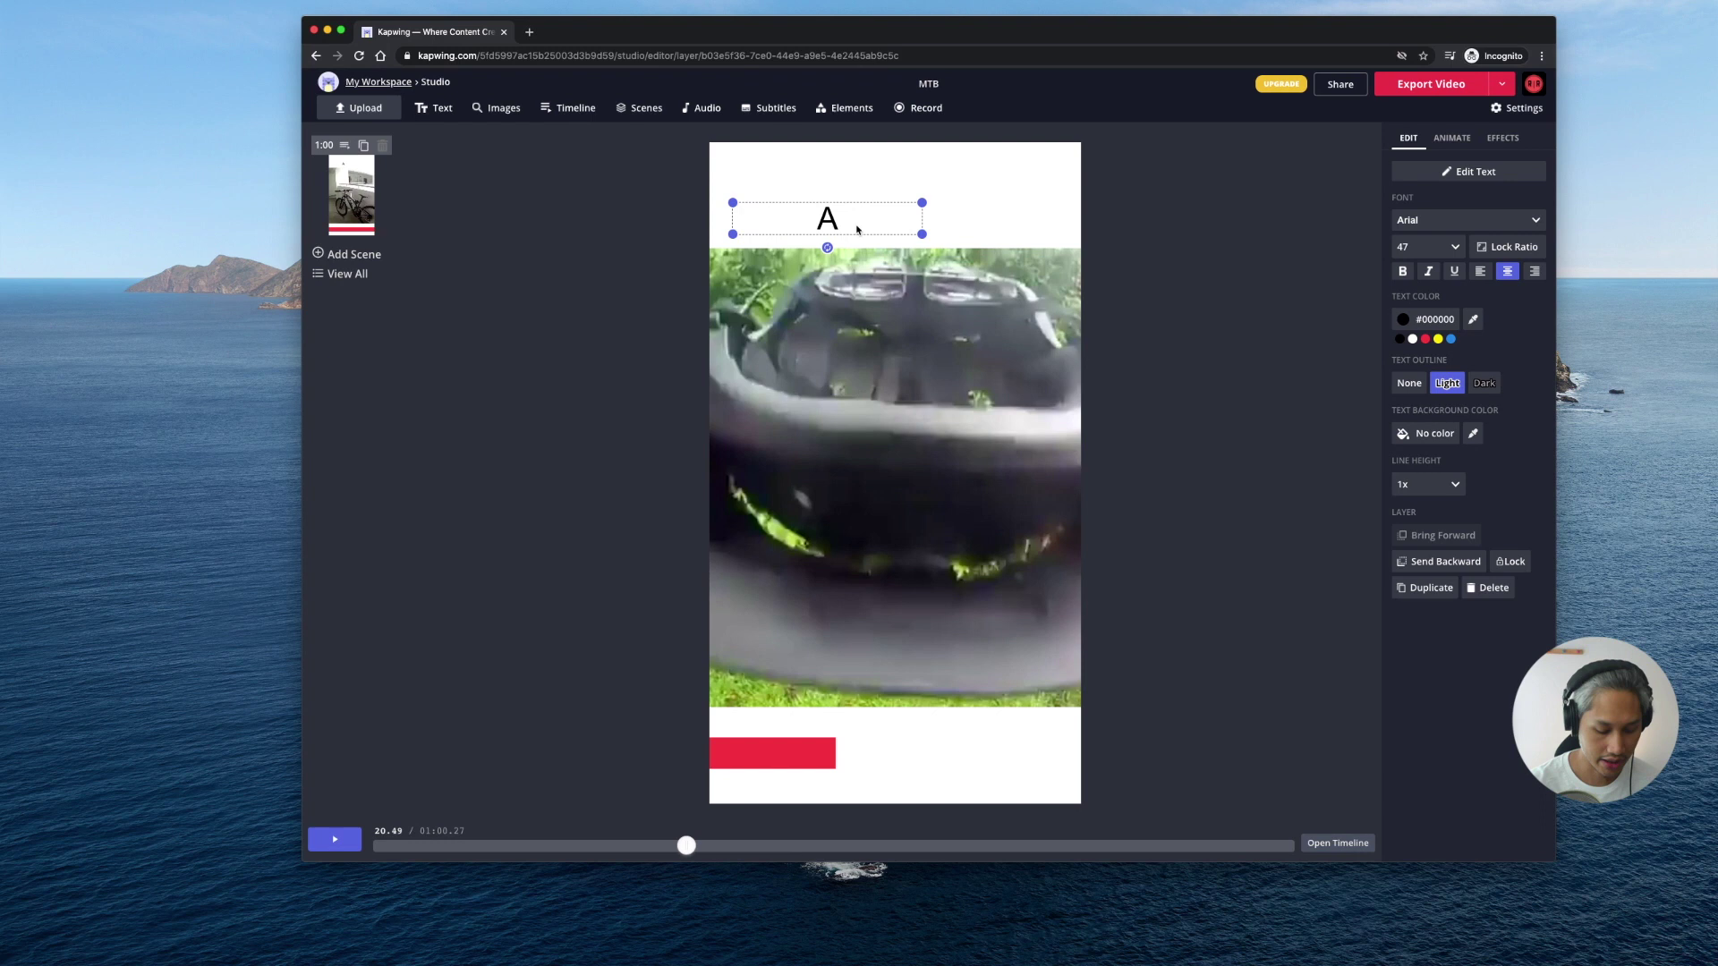
text(d)
text(ding a Progress Bar)
click(1276, 445)
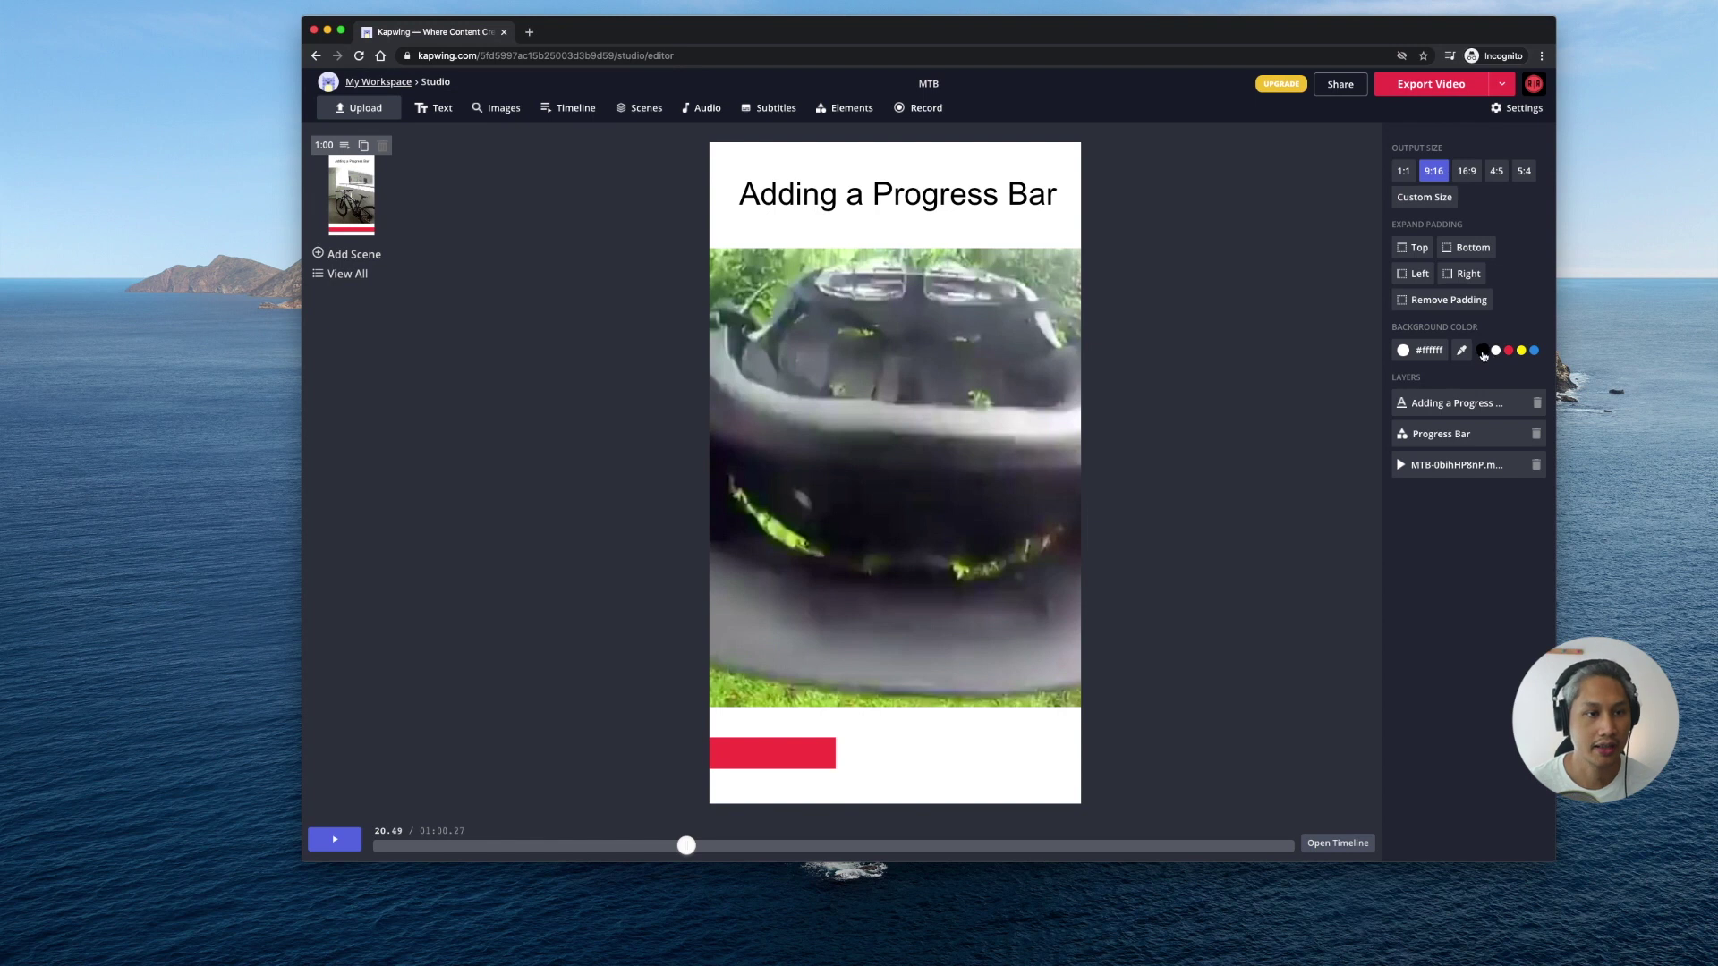
click(1482, 351)
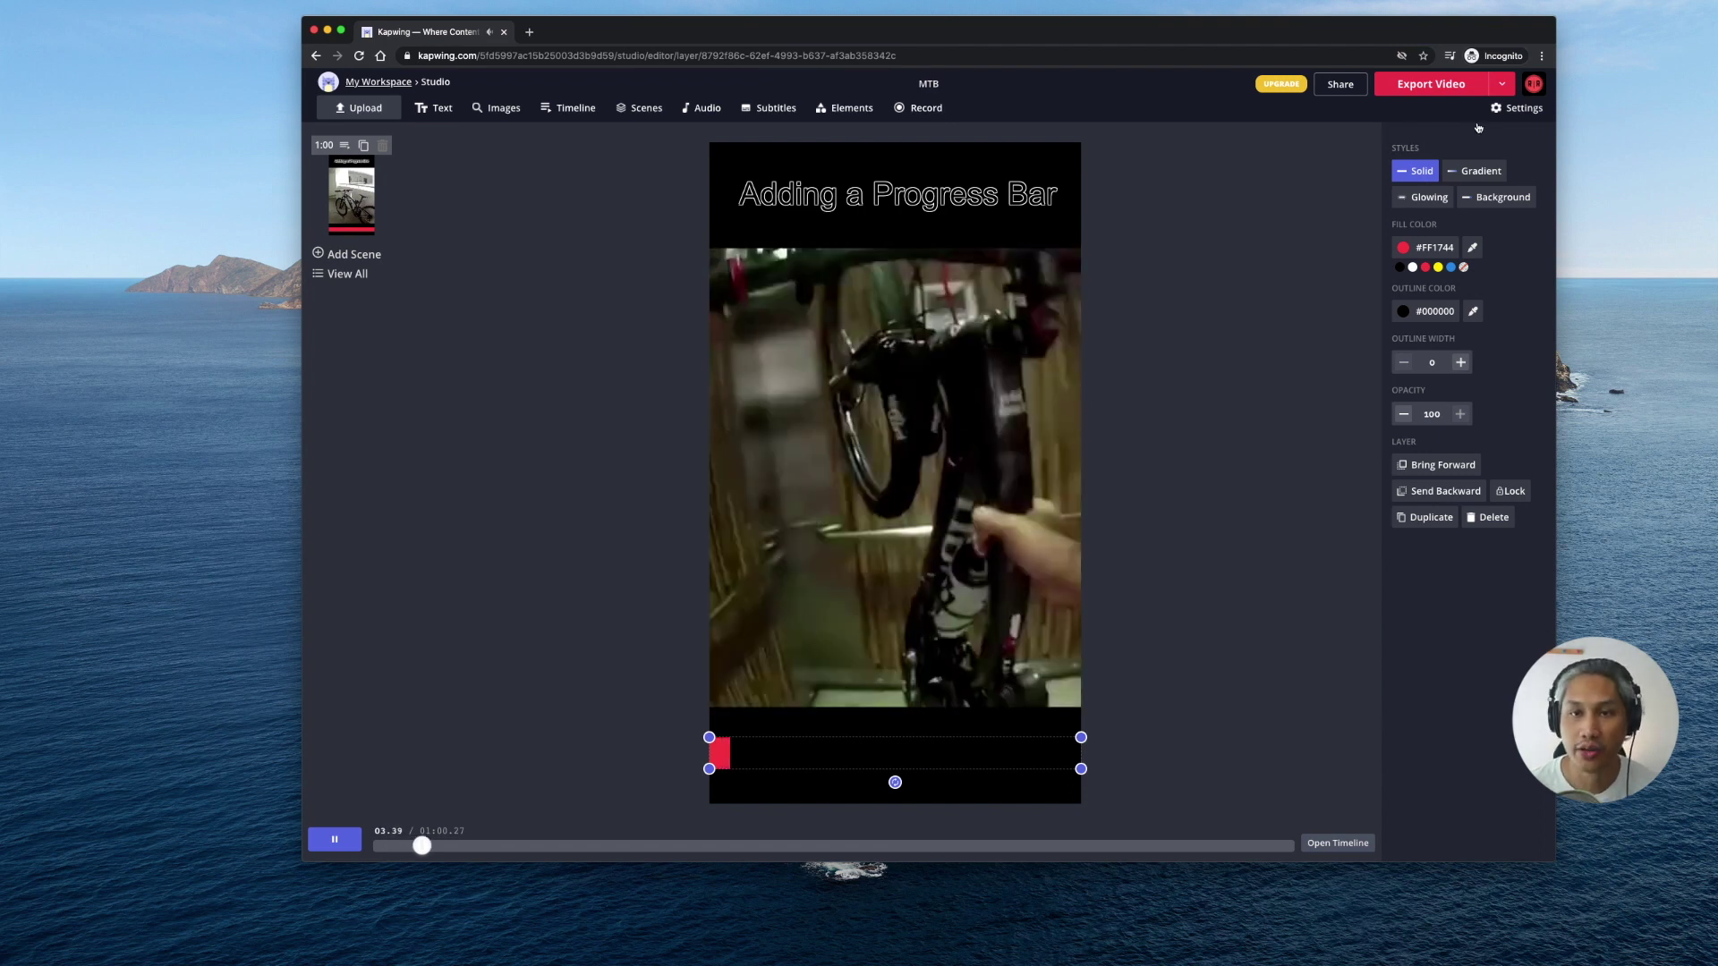
- Export the 9:16 bike video and wait on its processing video page
click(1454, 83)
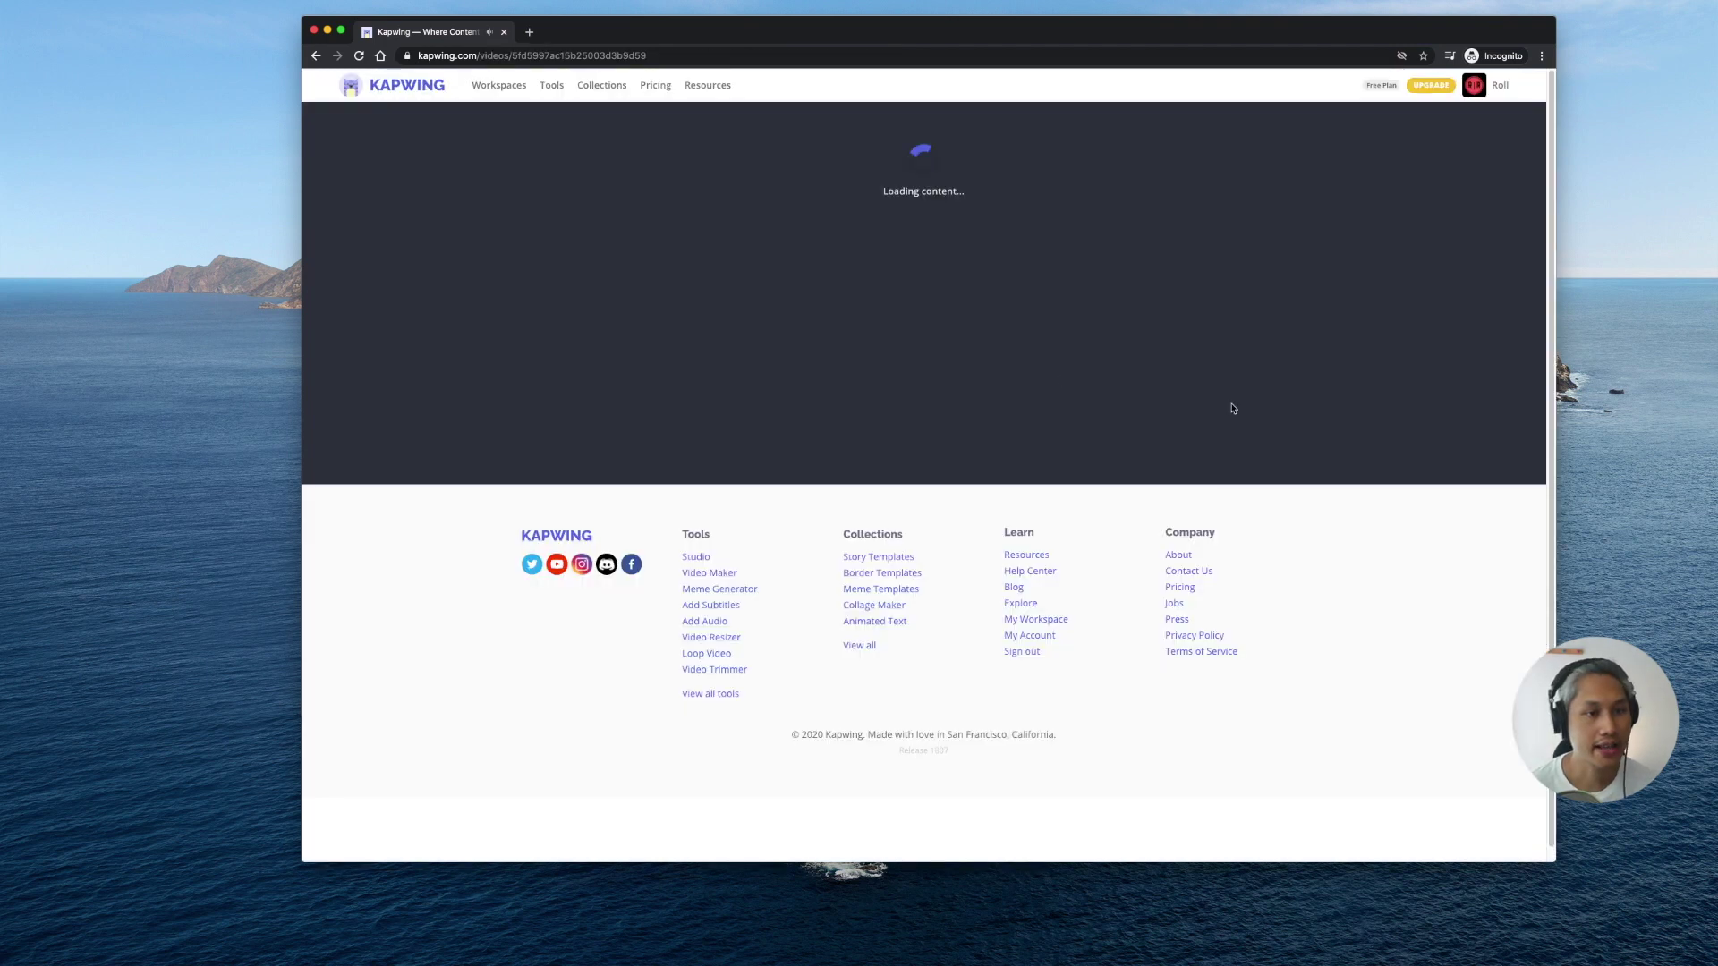